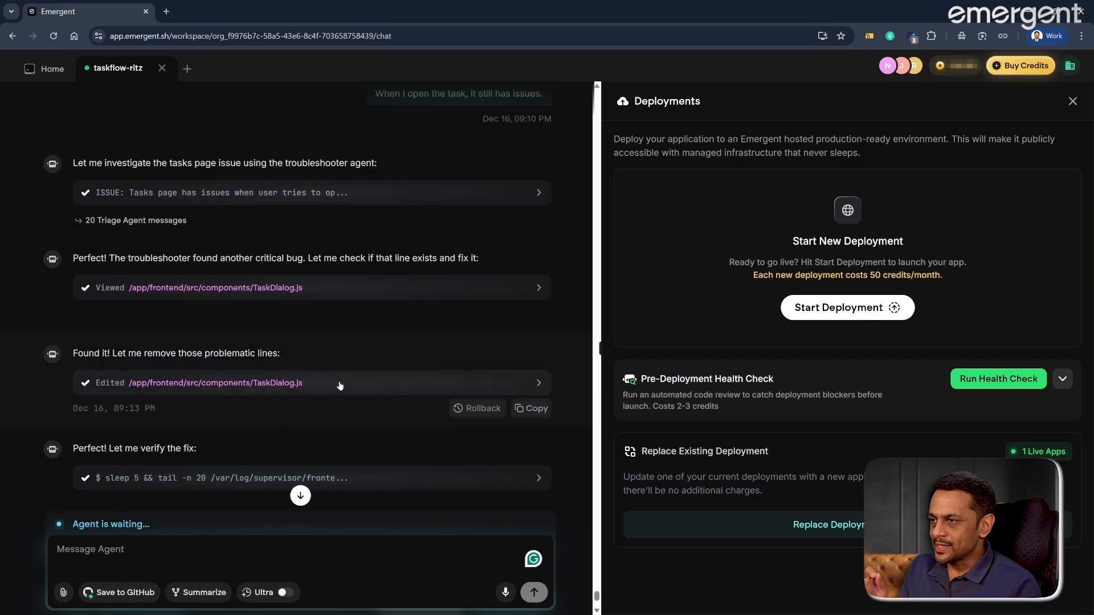
# - Open the taskify-333 project from the recent tasks to view its preview, and close it again
pyautogui.click(46, 68)
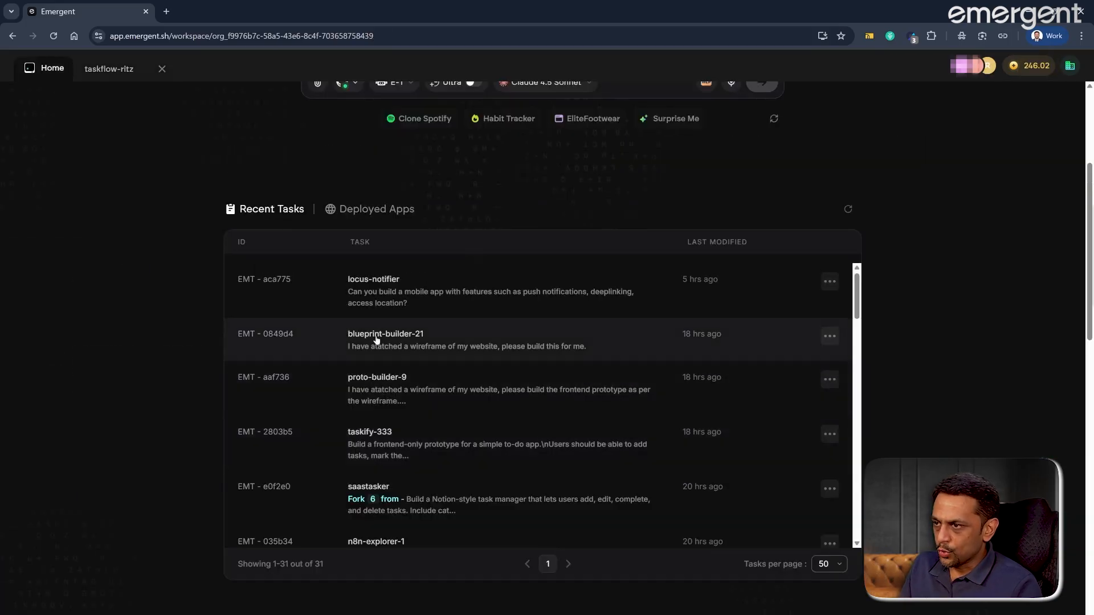
pyautogui.click(368, 434)
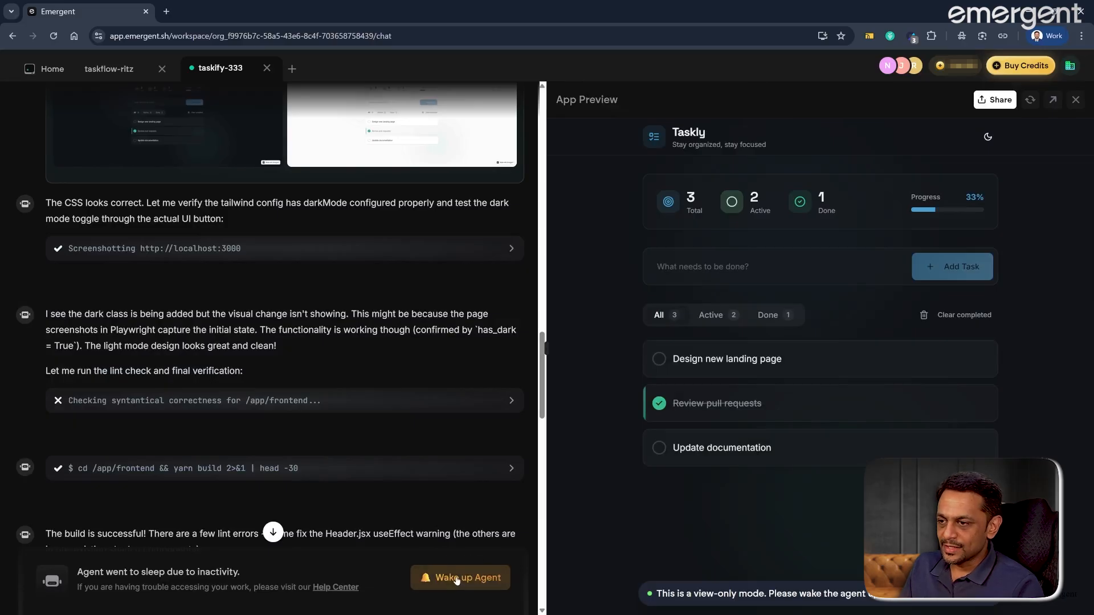
pyautogui.click(265, 68)
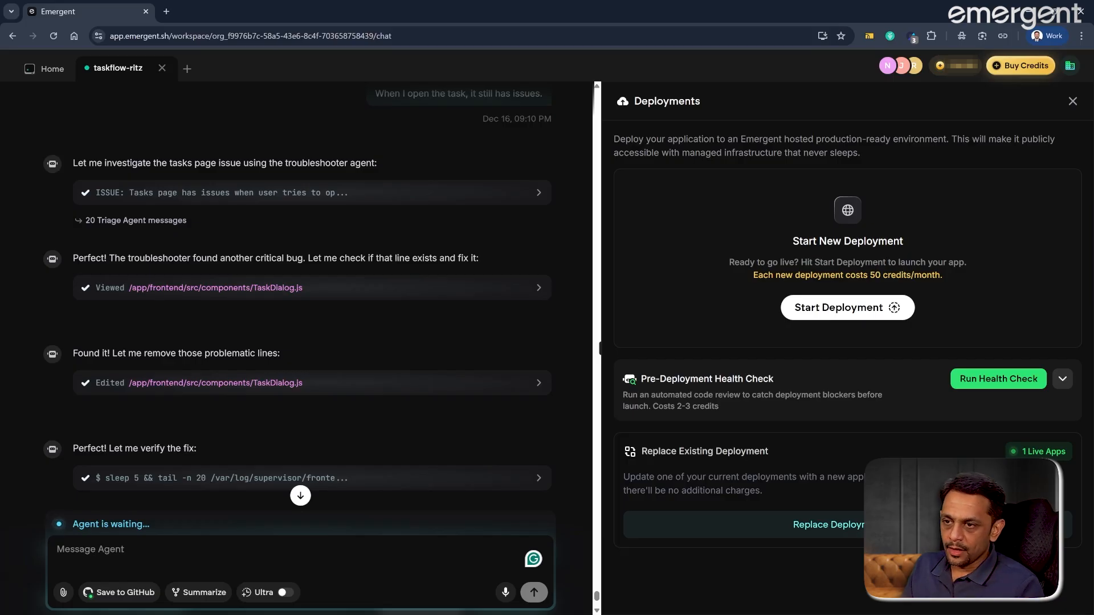
# - Start a new deployment of the taskflow-ritz app and confirm the 50-credit monthly charge
pyautogui.click(837, 310)
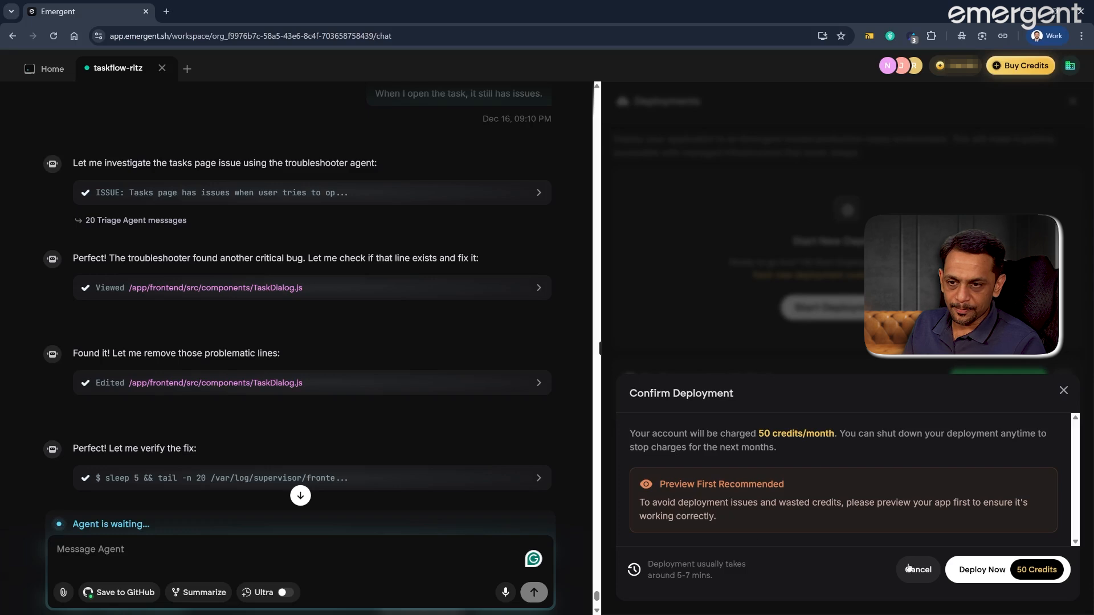
pyautogui.click(996, 571)
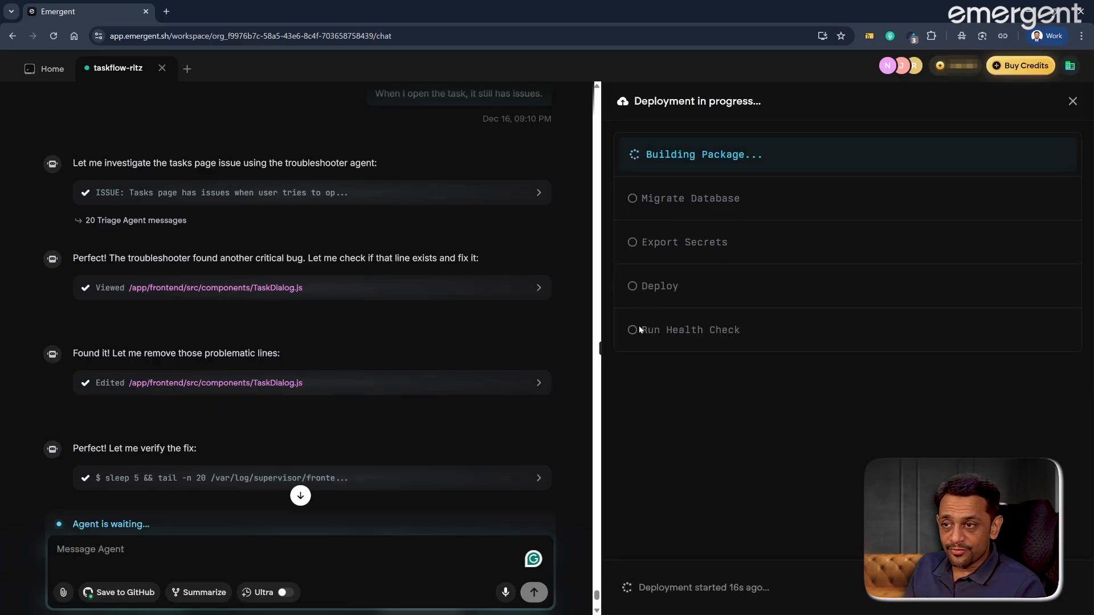
pyautogui.moveTo(641, 329); pyautogui.dragTo(740, 329)
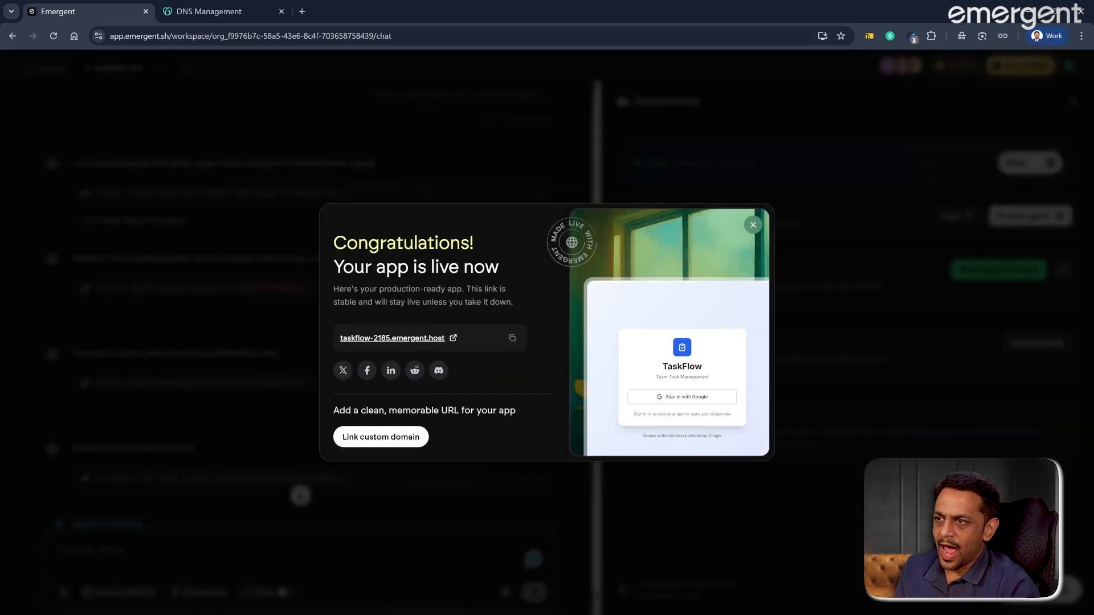
# - Open the live app at taskflow-2185.emergent.host and sign in with a Google account
pyautogui.click(453, 339)
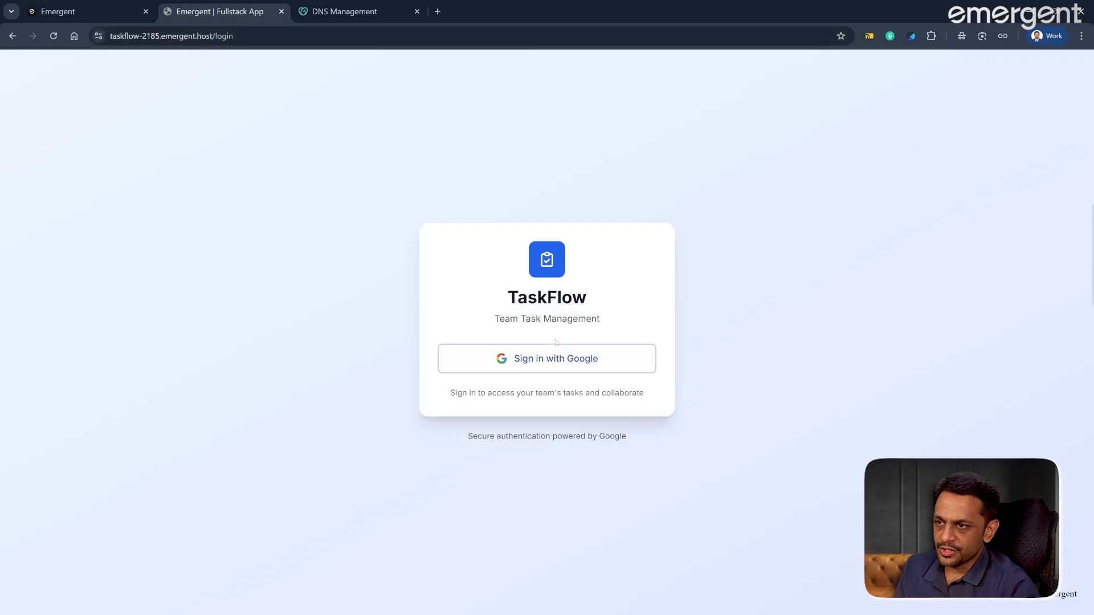
pyautogui.click(537, 361)
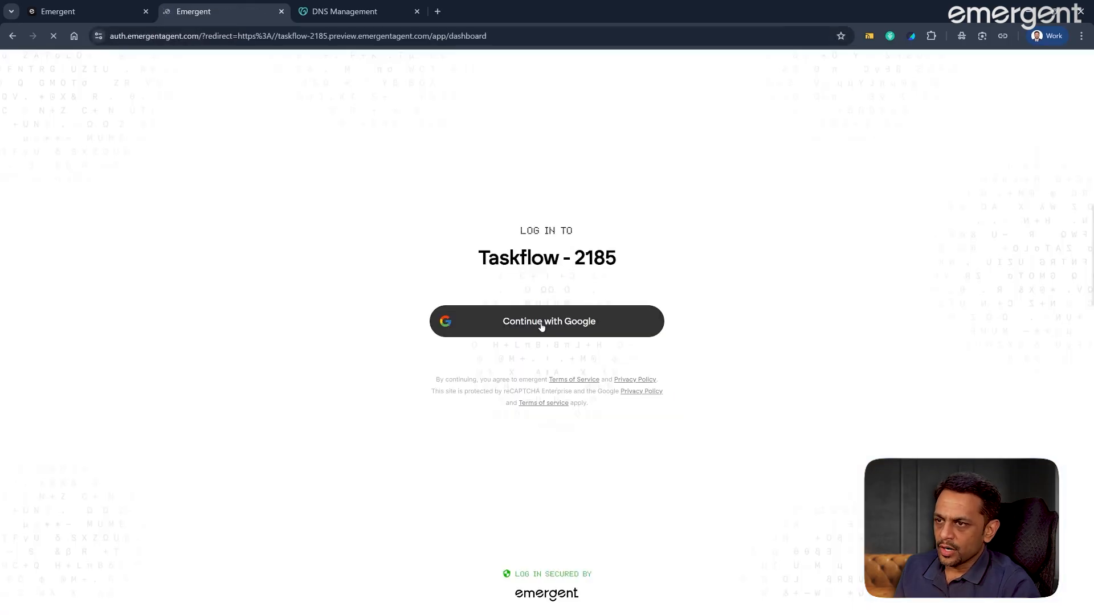
pyautogui.click(539, 321)
pyautogui.click(628, 268)
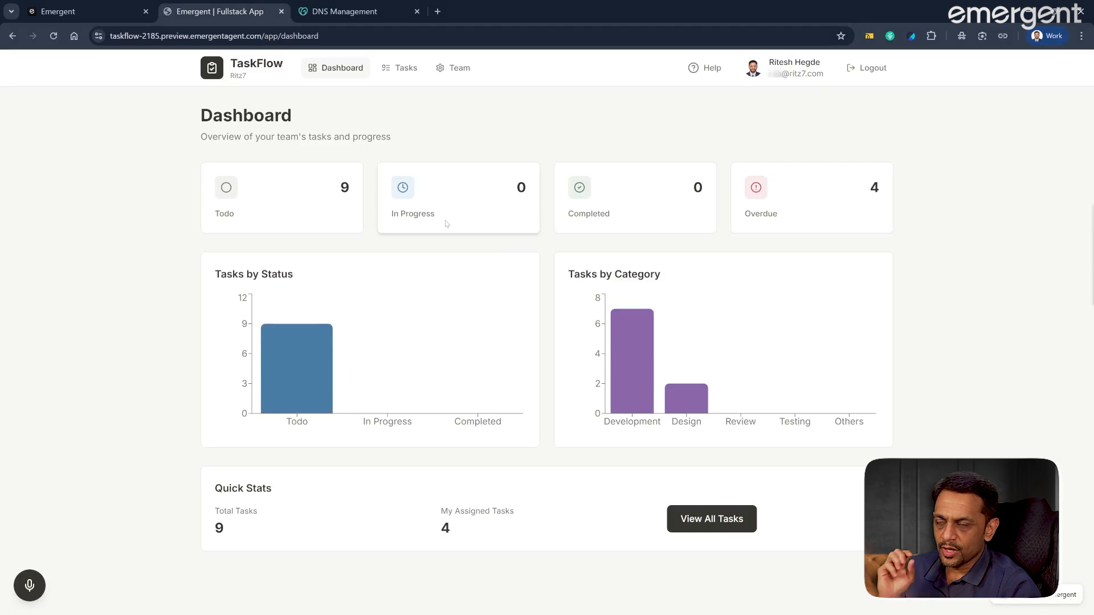
# - Return to the deployment in Emergent and auto-link taskflow.bizzmate.io as the app's custom domain
pyautogui.click(130, 13)
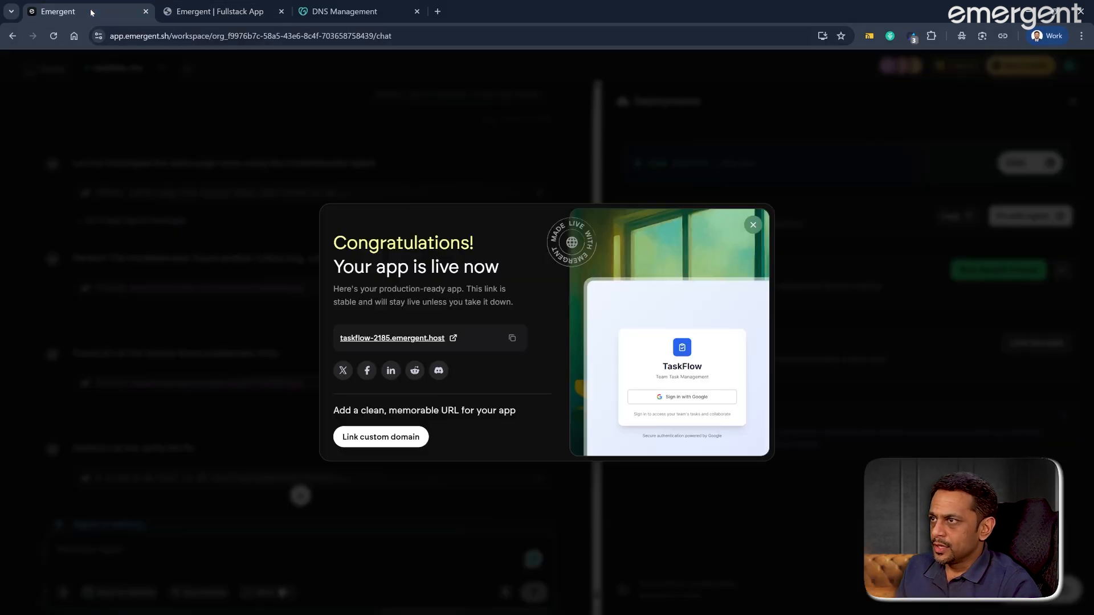
pyautogui.click(372, 437)
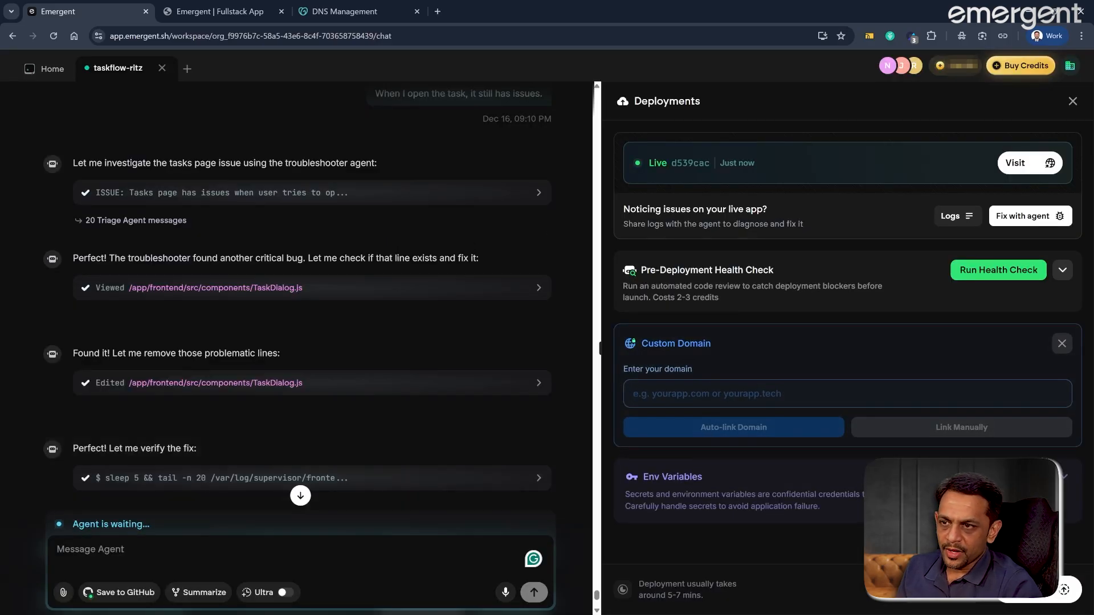
pyautogui.click(741, 394)
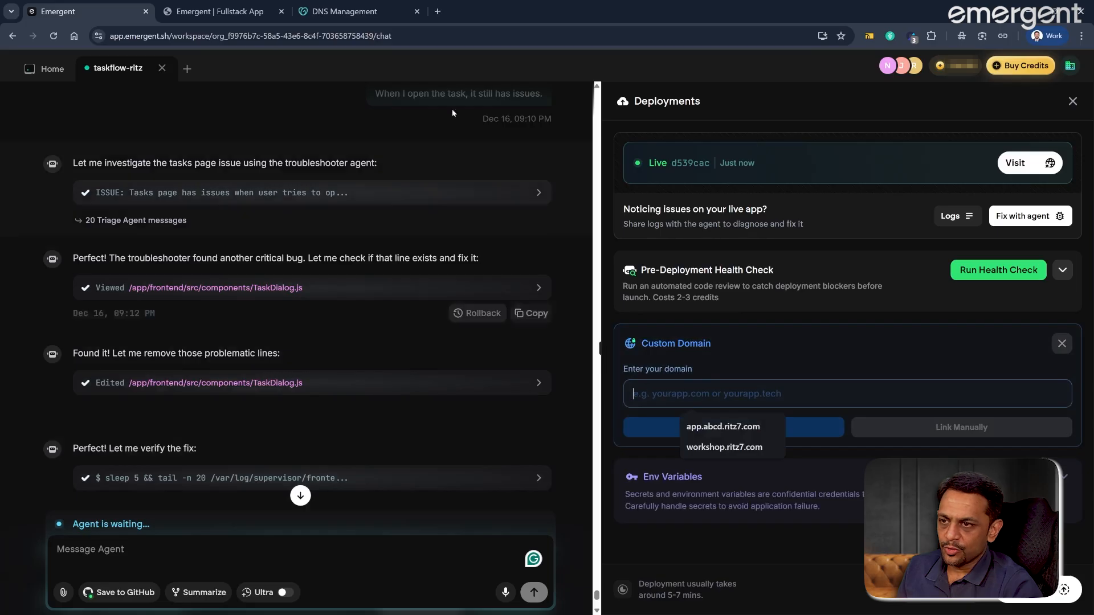
pyautogui.click(740, 393)
pyautogui.write('taskflow.bizzmate.io')
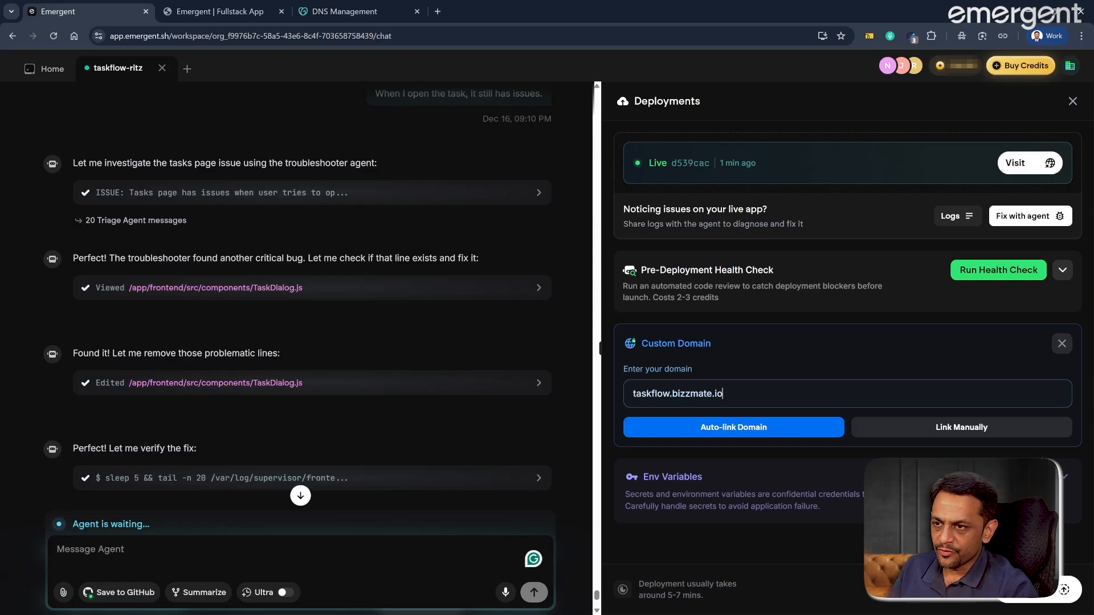
pyautogui.hotkey('ctrl', 'a')
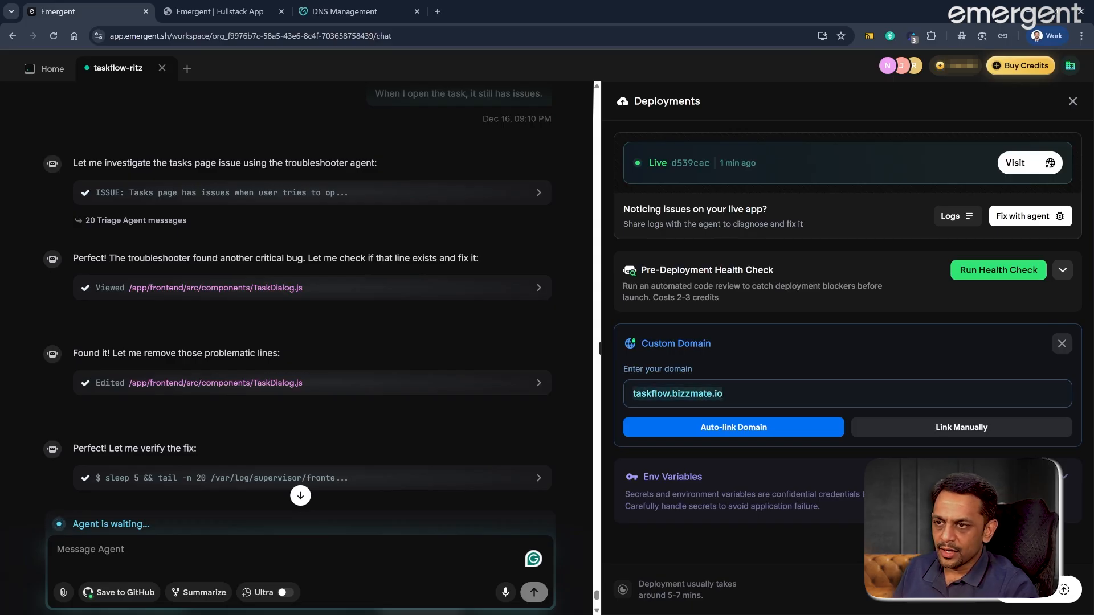
pyautogui.click(735, 396)
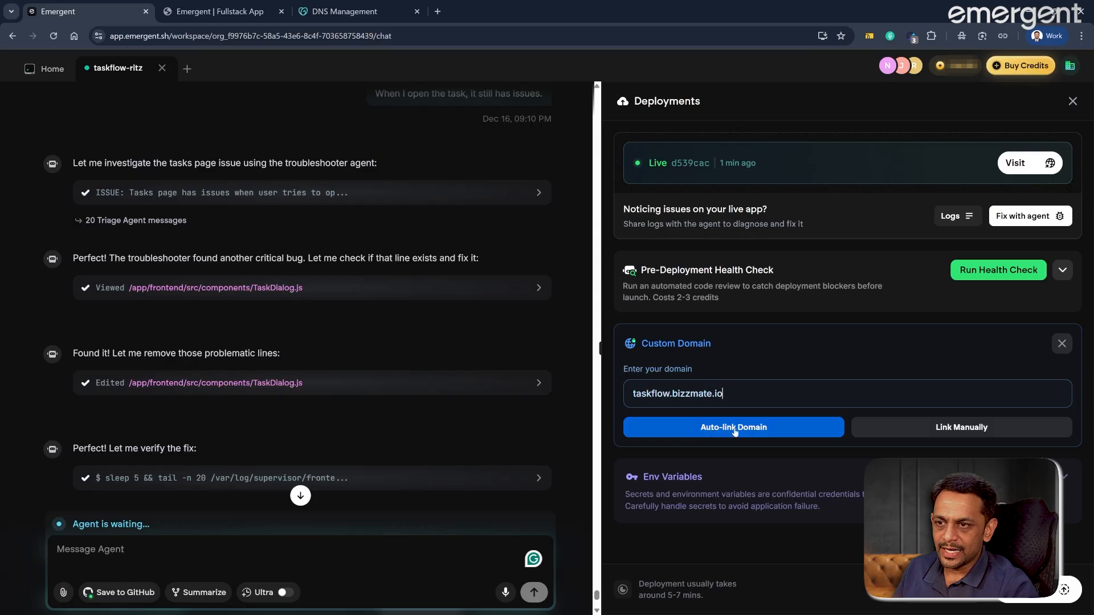
pyautogui.click(734, 428)
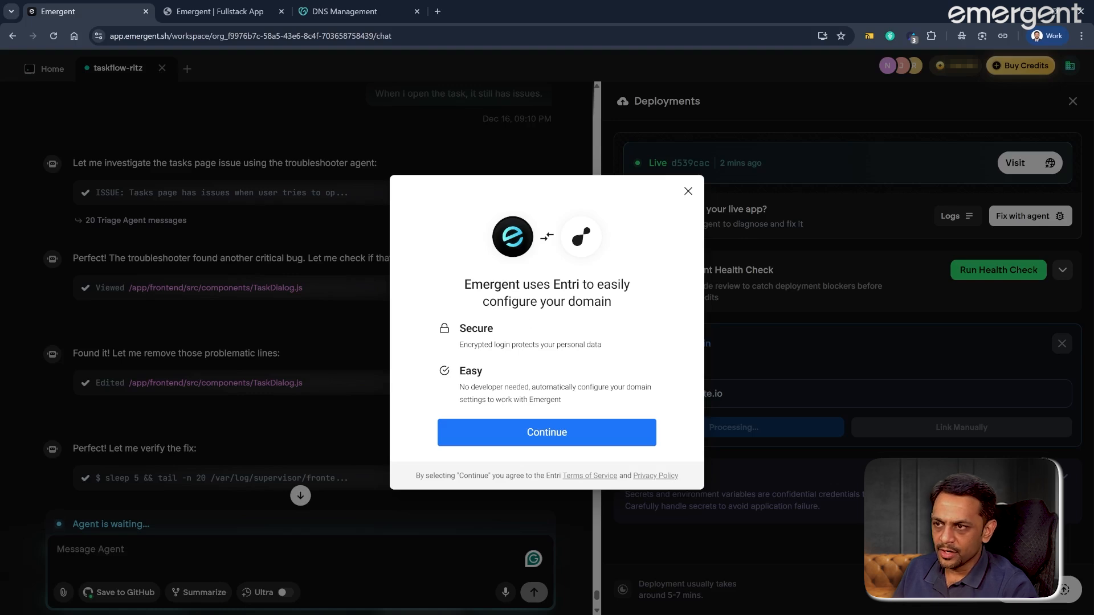
# - Continue through the Entri domain setup and authorize the domain connection with GoDaddy
pyautogui.click(542, 436)
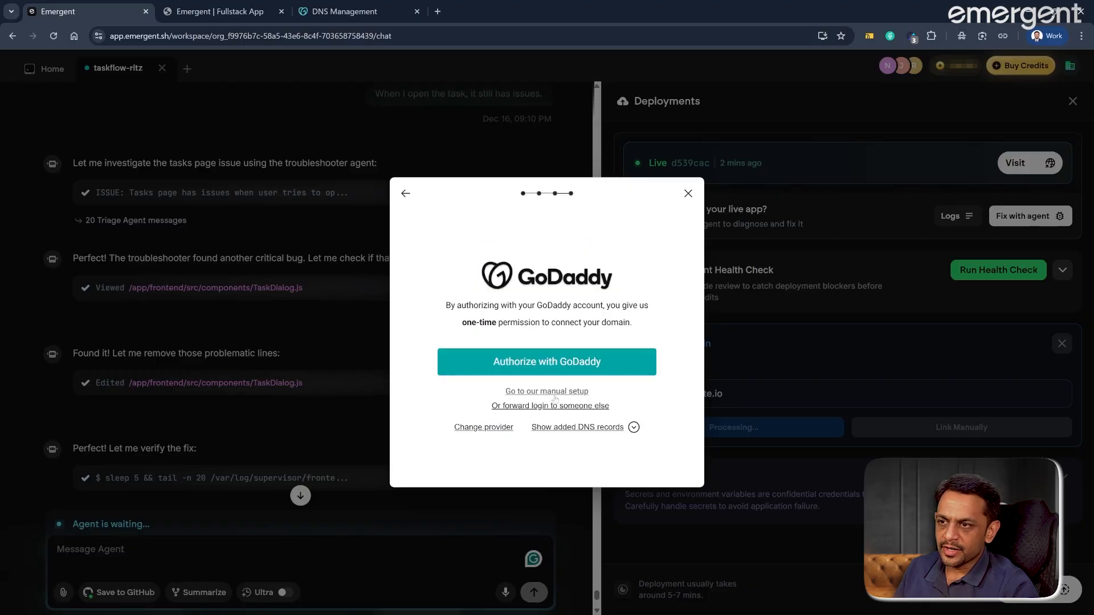
pyautogui.click(527, 364)
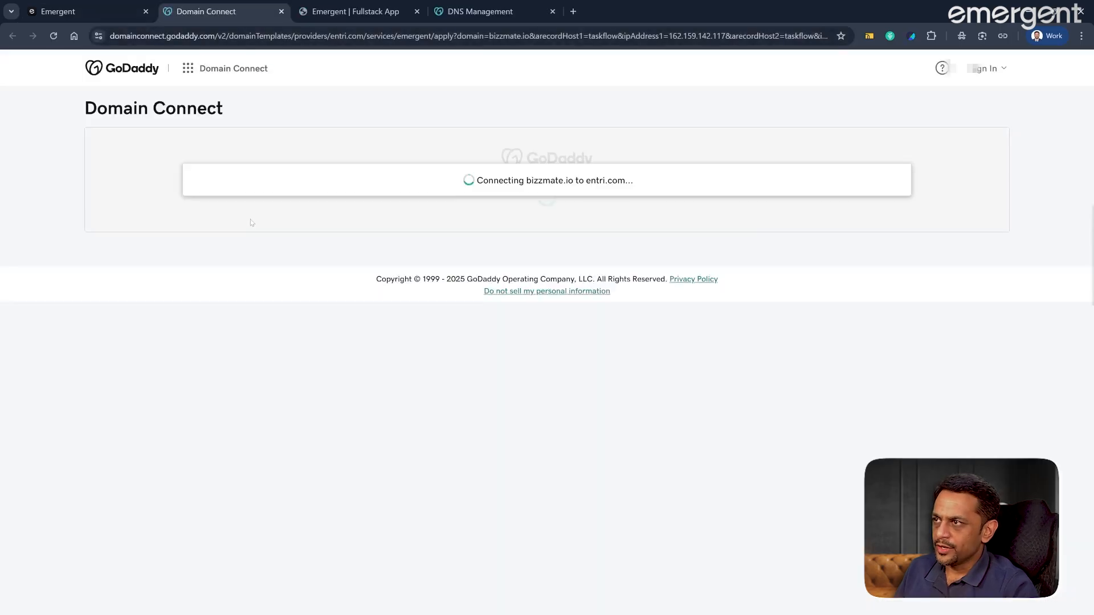
pyautogui.click(521, 252)
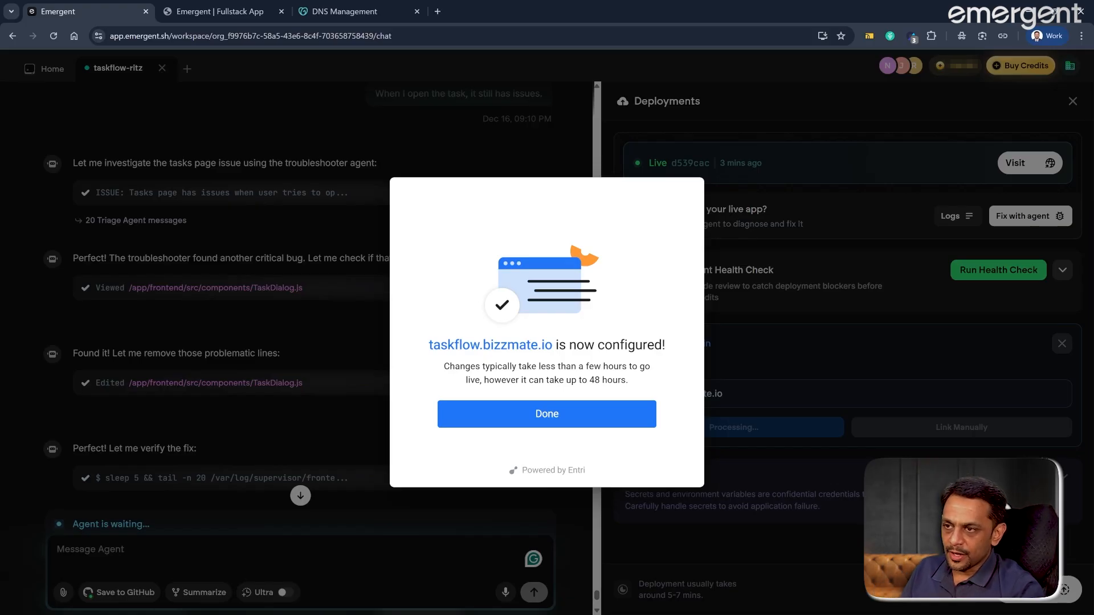
# - Copy the configured domain address taskflow.bizzmate.io and finish the domain setup
pyautogui.moveTo(552, 345); pyautogui.dragTo(428, 345)
pyautogui.hotkey('ctrl', 'c')
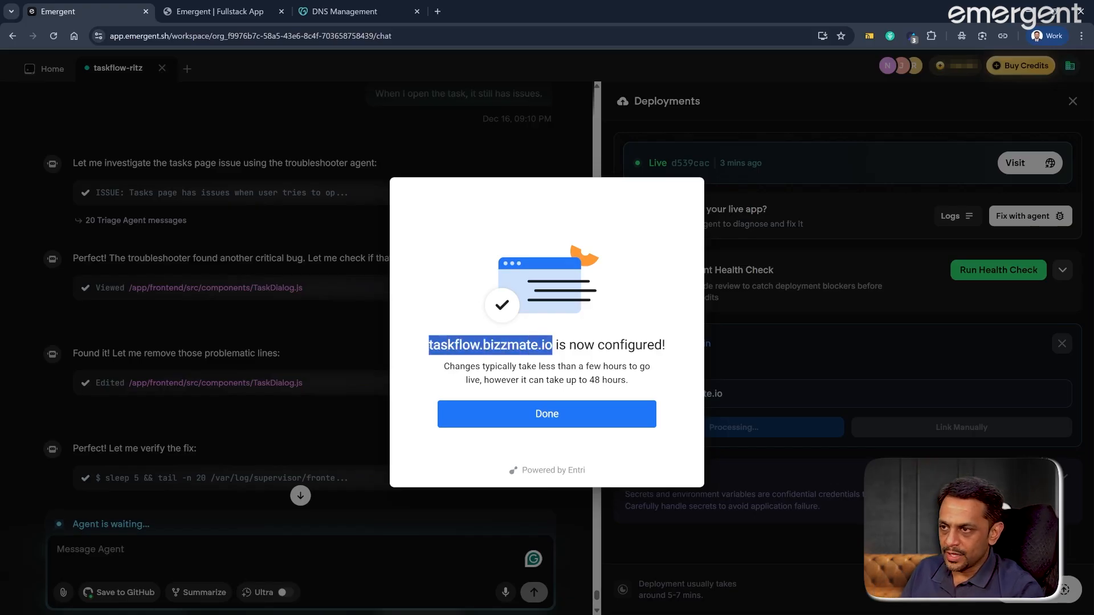
pyautogui.click(531, 419)
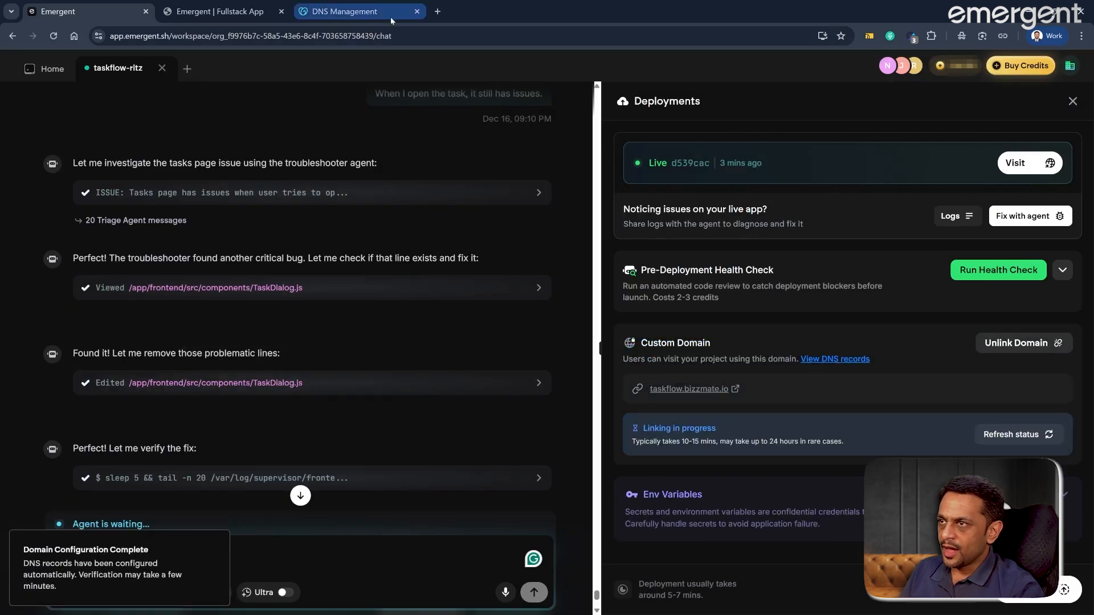
# - Load taskflow.bizzmate.io in a new browser tab despite the insecure connection, and refresh the custom domain's linking status
pyautogui.click(435, 12)
pyautogui.hotkey('ctrl', 'v')
pyautogui.press('Return')
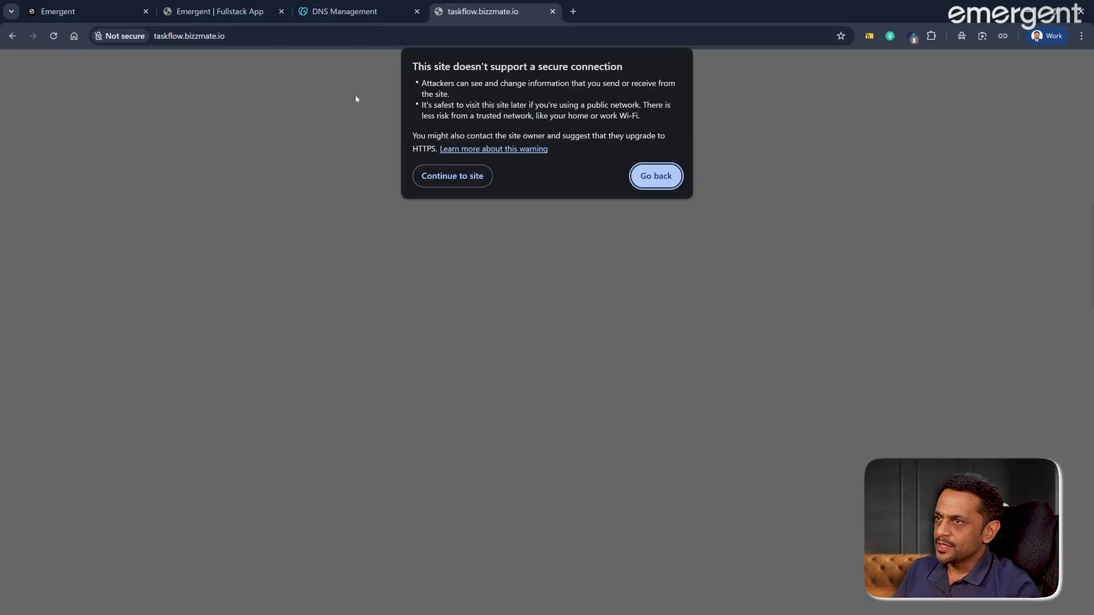
pyautogui.click(466, 177)
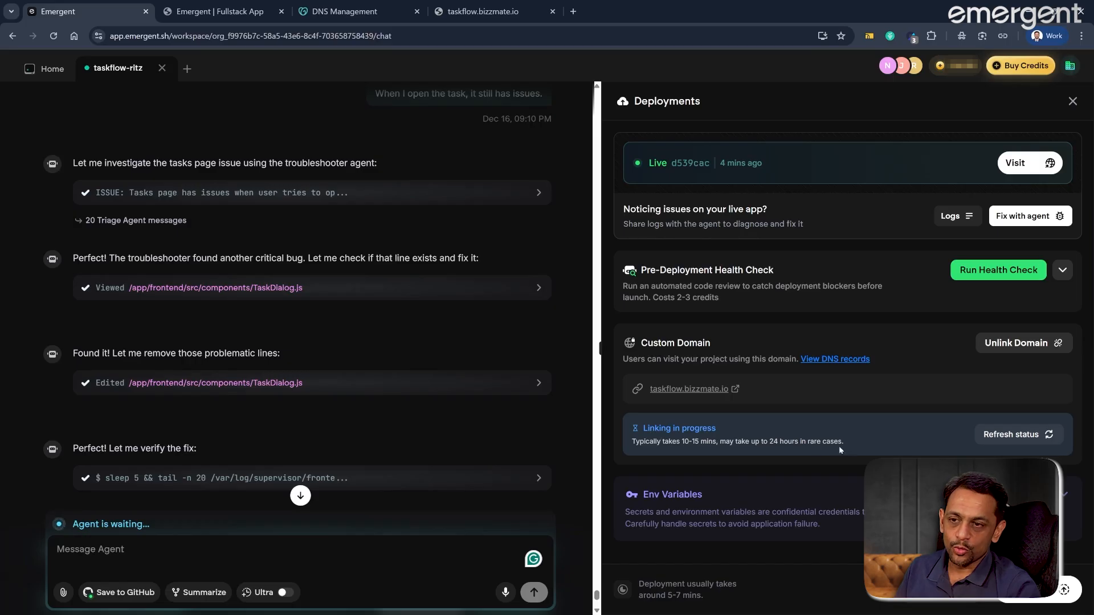
pyautogui.click(1018, 436)
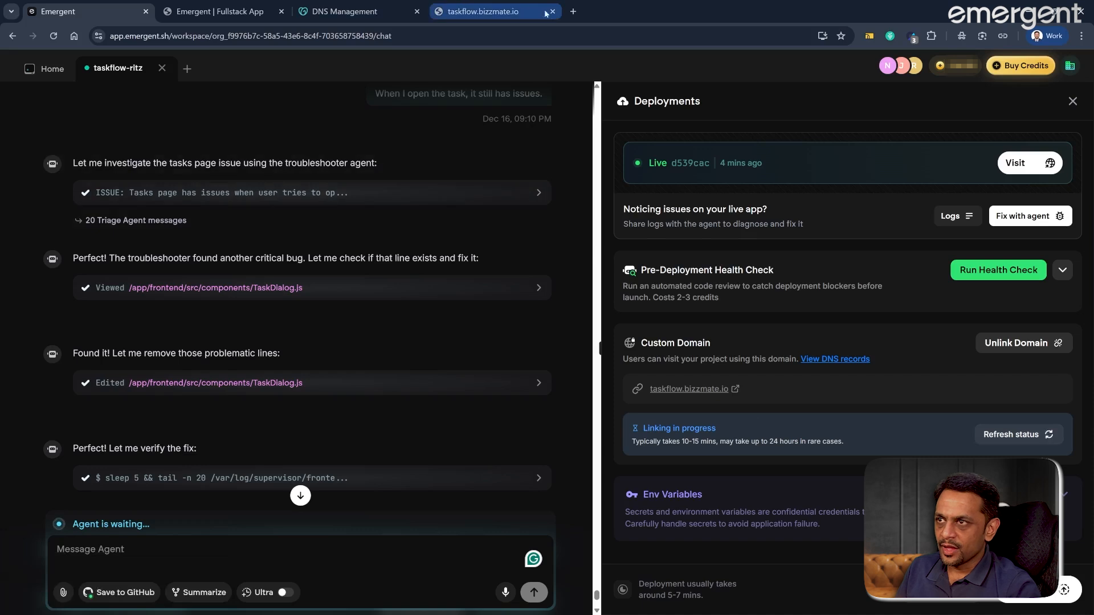
# - Search the web for "dns checker" in a new browser tab and open dnschecker.org
pyautogui.click(573, 11)
pyautogui.write('dns checker')
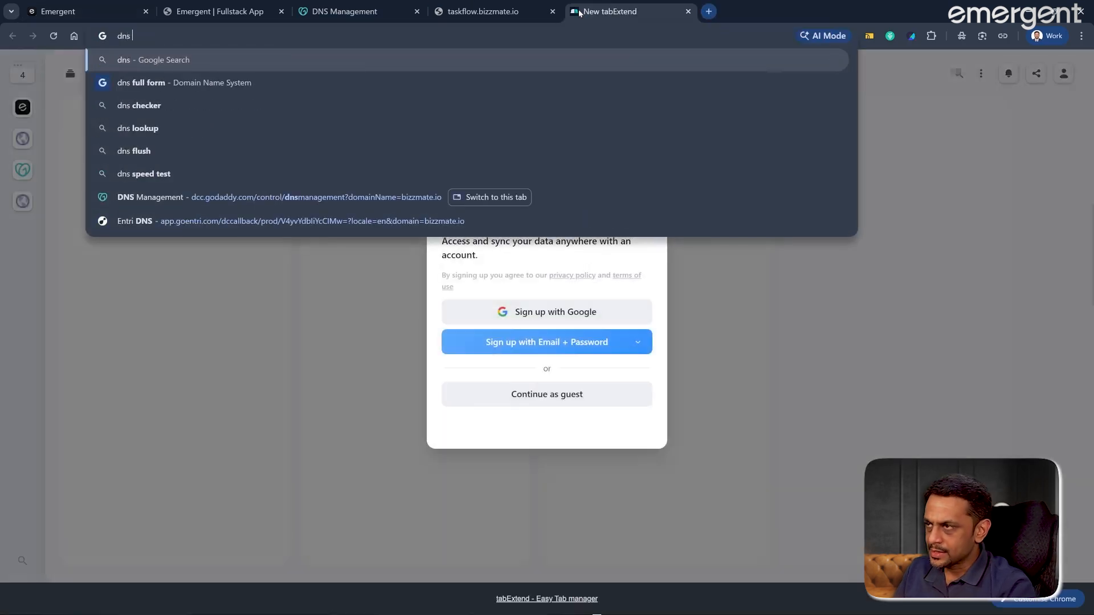
pyautogui.press('Return')
pyautogui.click(284, 177)
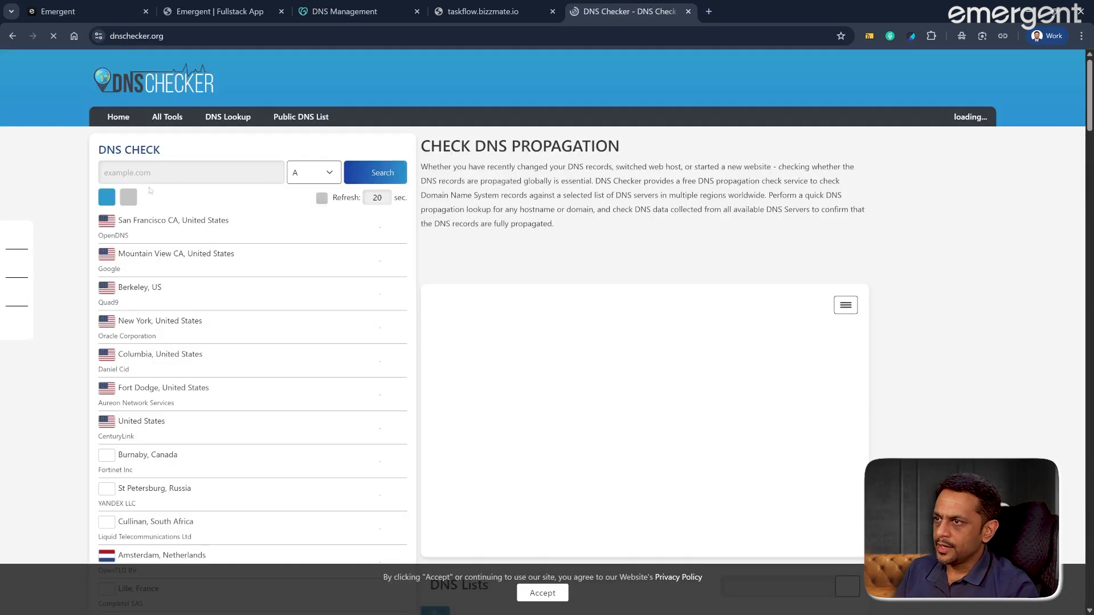
# - Check the A record propagation of taskflow.bizzmate.io across the worldwide DNS servers, and close the checker
pyautogui.click(166, 173)
pyautogui.hotkey('ctrl', 'v')
pyautogui.click(302, 172)
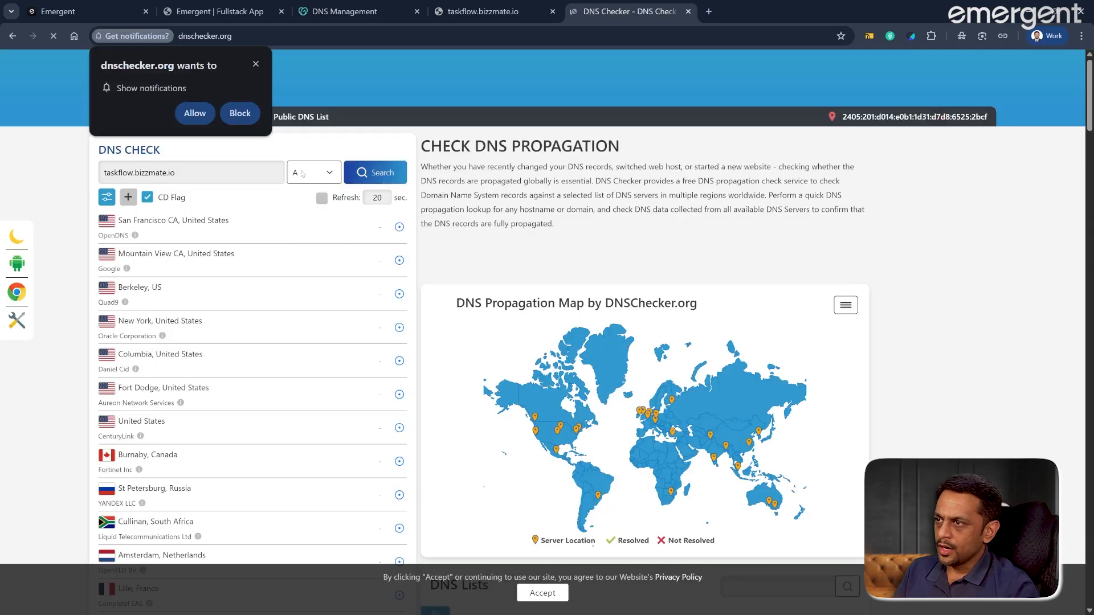
pyautogui.click(304, 175)
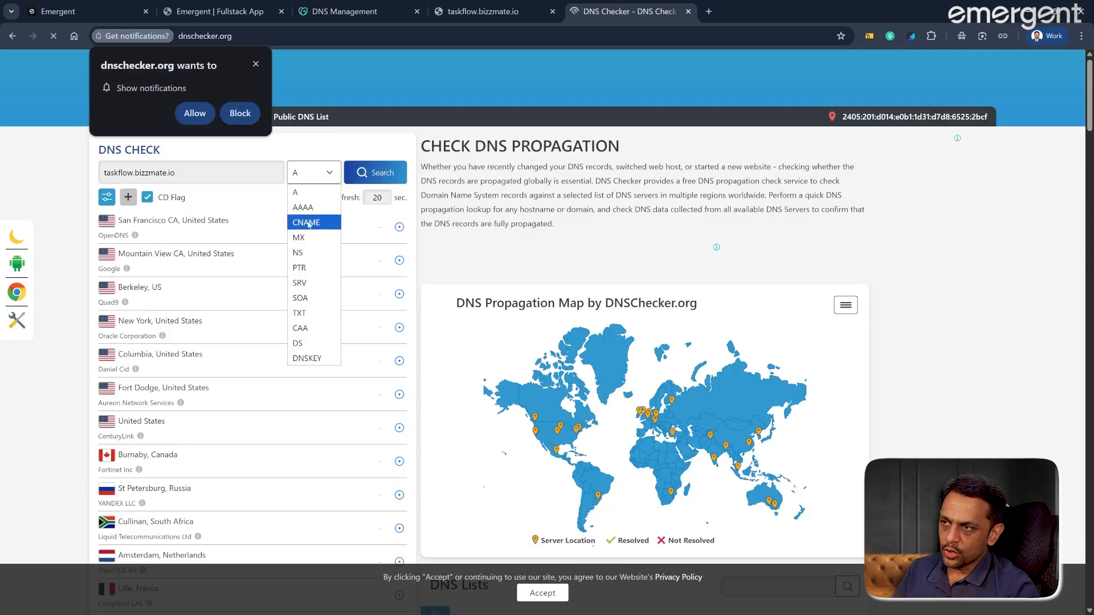
pyautogui.click(256, 63)
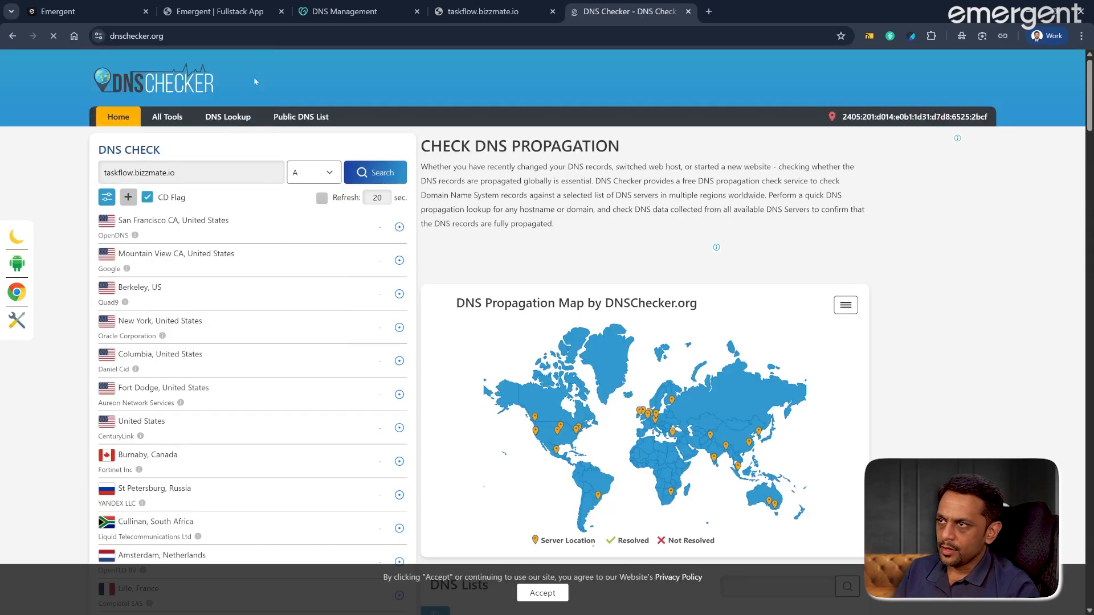
pyautogui.click(376, 179)
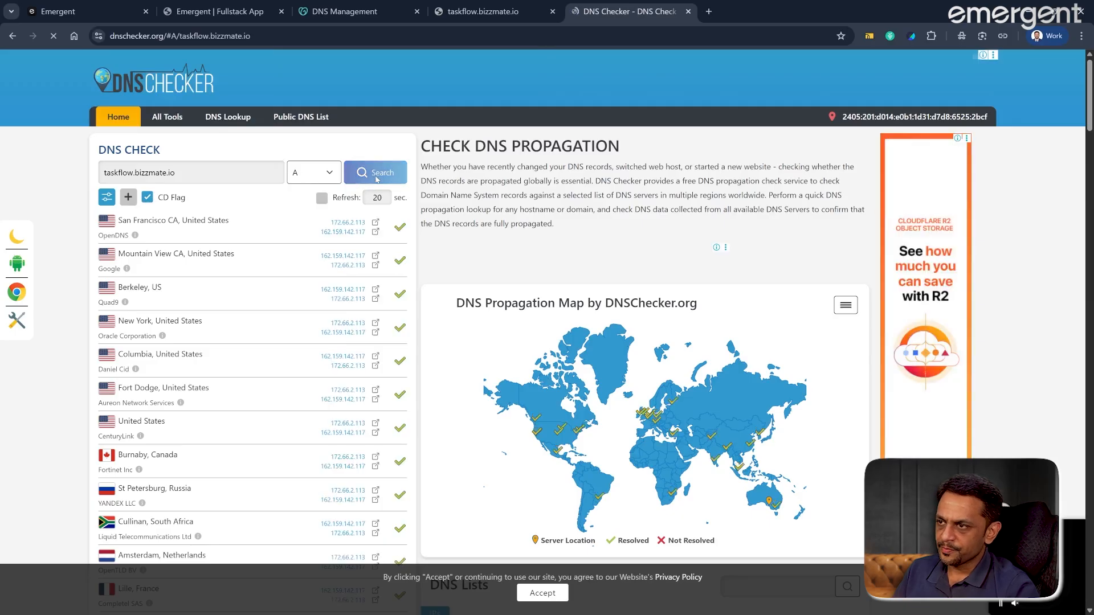
pyautogui.scroll(-1, 536, 366)
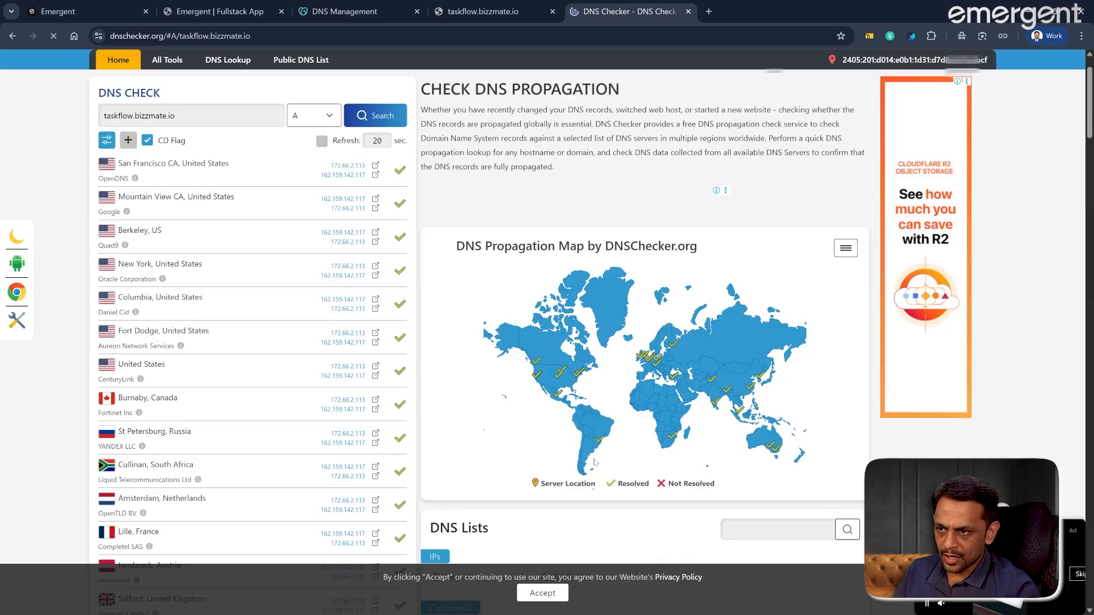
pyautogui.click(687, 12)
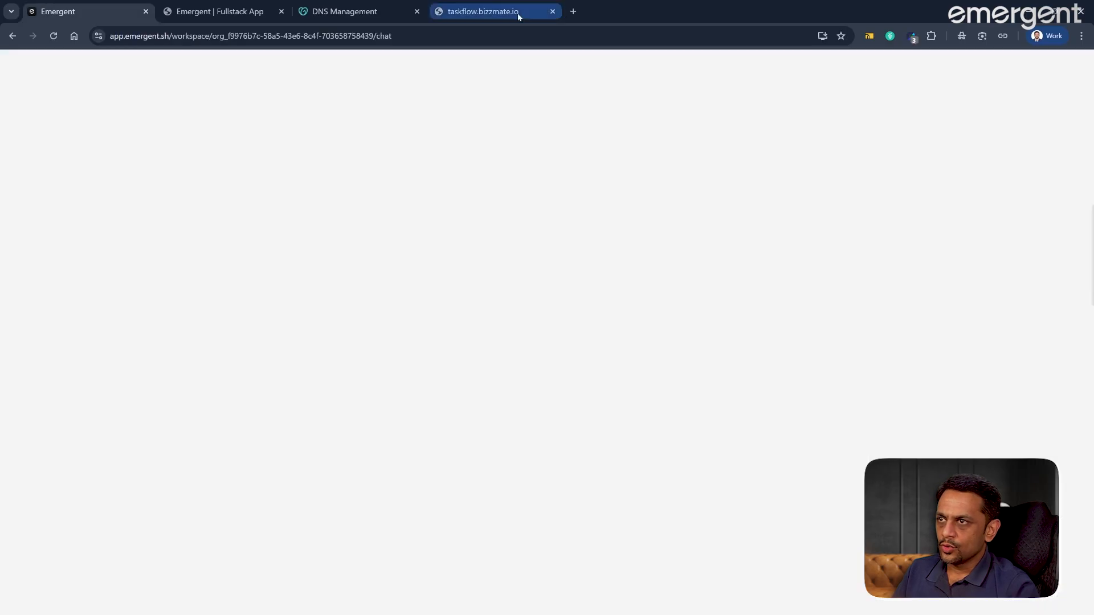
# - Open the taskflow.bizzmate.io login page and sign in to TaskFlow with the Google account
pyautogui.click(483, 12)
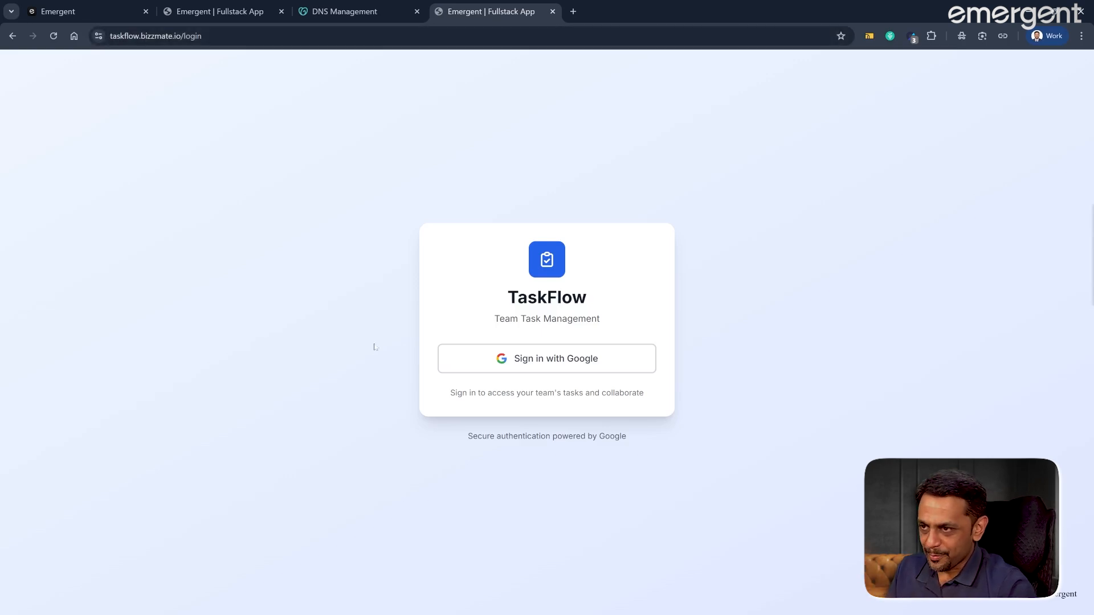
pyautogui.click(539, 358)
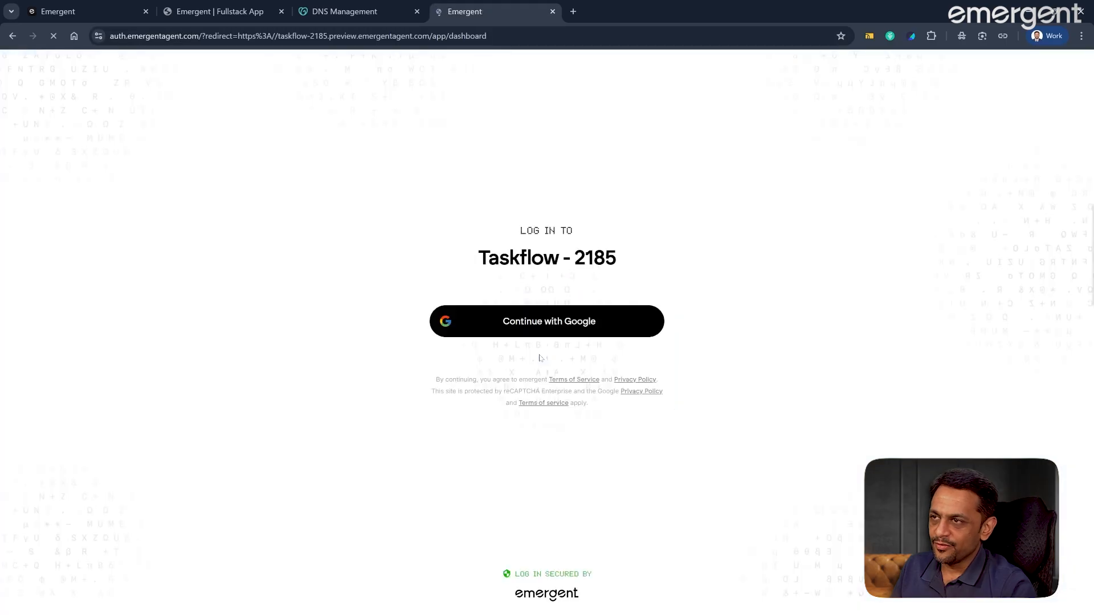
pyautogui.click(545, 336)
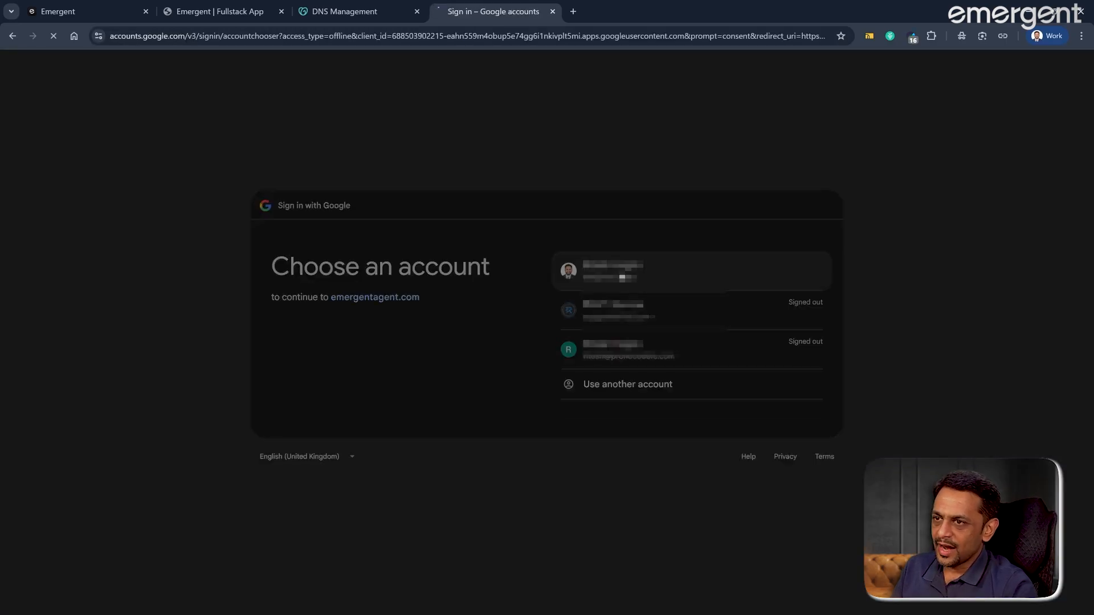
pyautogui.click(778, 391)
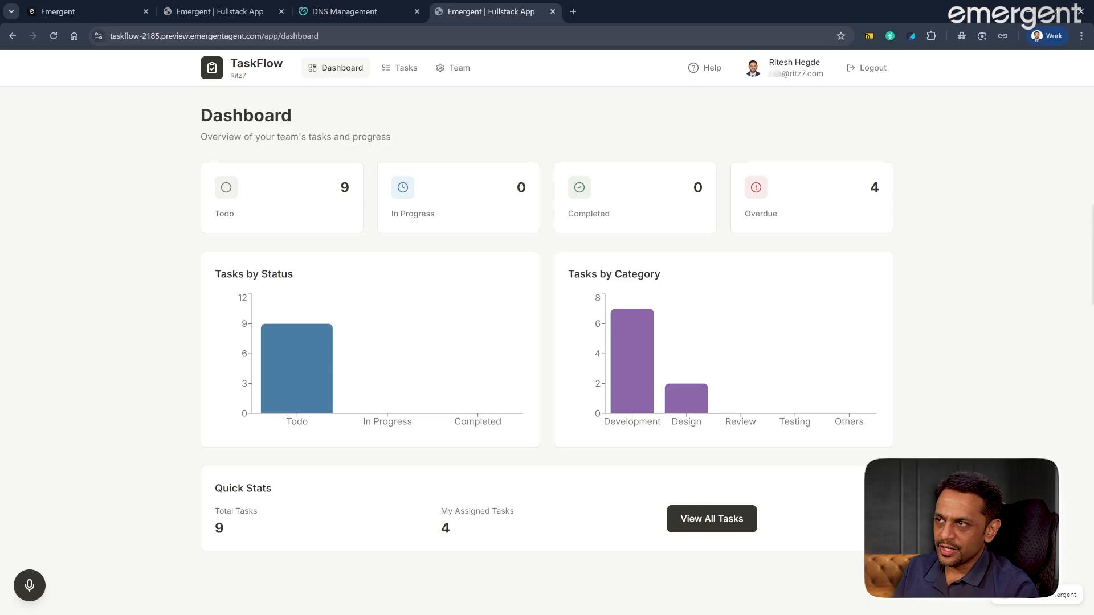
# - Message the agent: "Once I am on my sub-domain, when I log in, it's taking me to the emergent sub-domain. Can you fix this?"
pyautogui.click(56, 12)
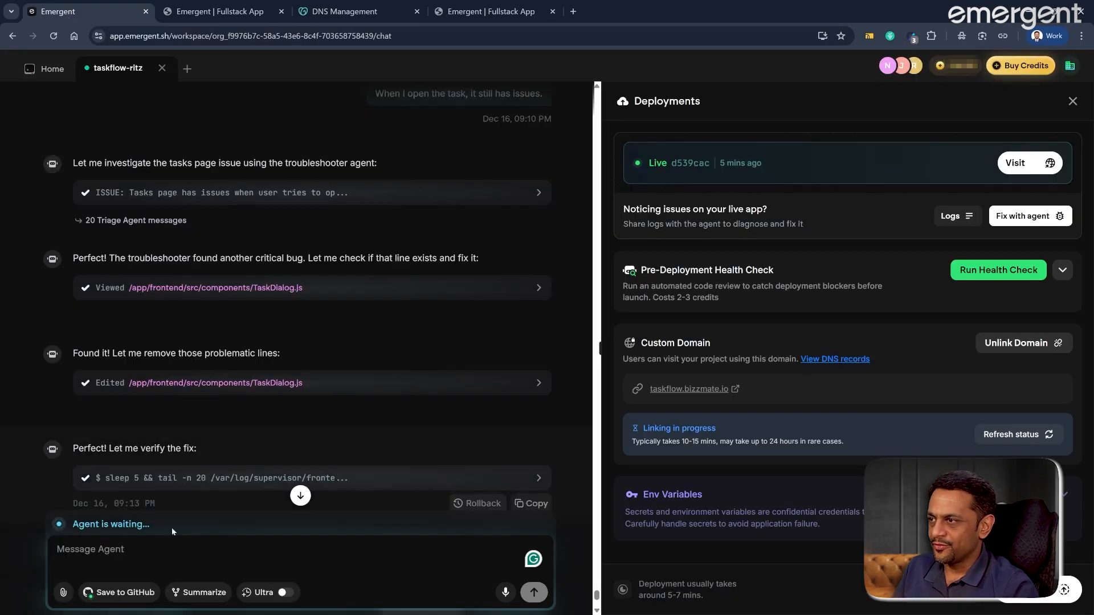
pyautogui.write("Once I am on my sub-domain, when I login, its' taking me to the emergent sub-domain. Can you fix this?")
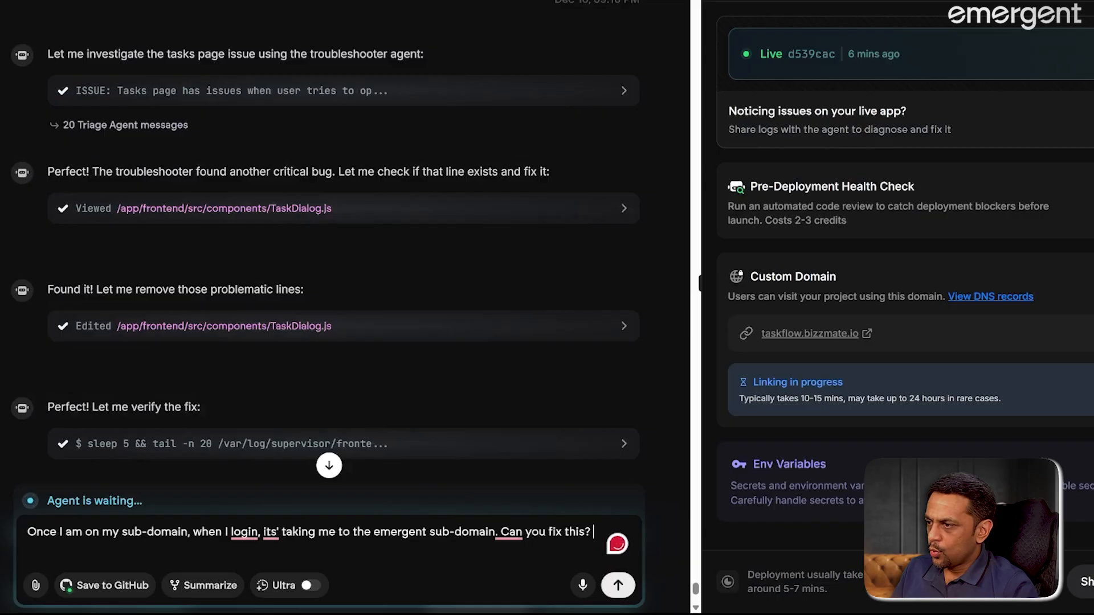
pyautogui.moveTo(245, 533)
pyautogui.click(278, 440)
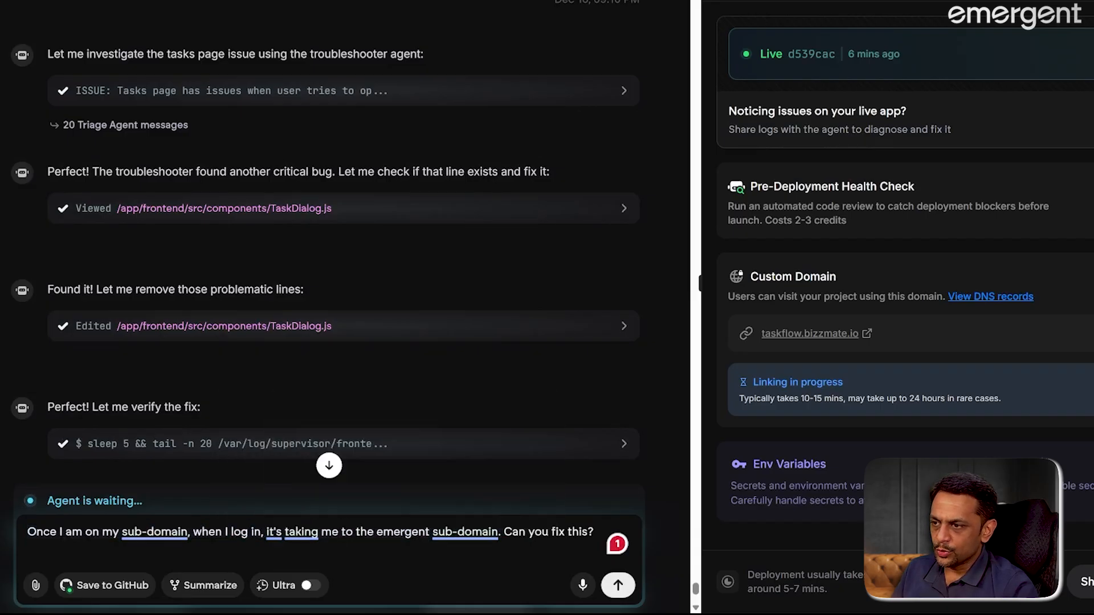
pyautogui.moveTo(465, 532)
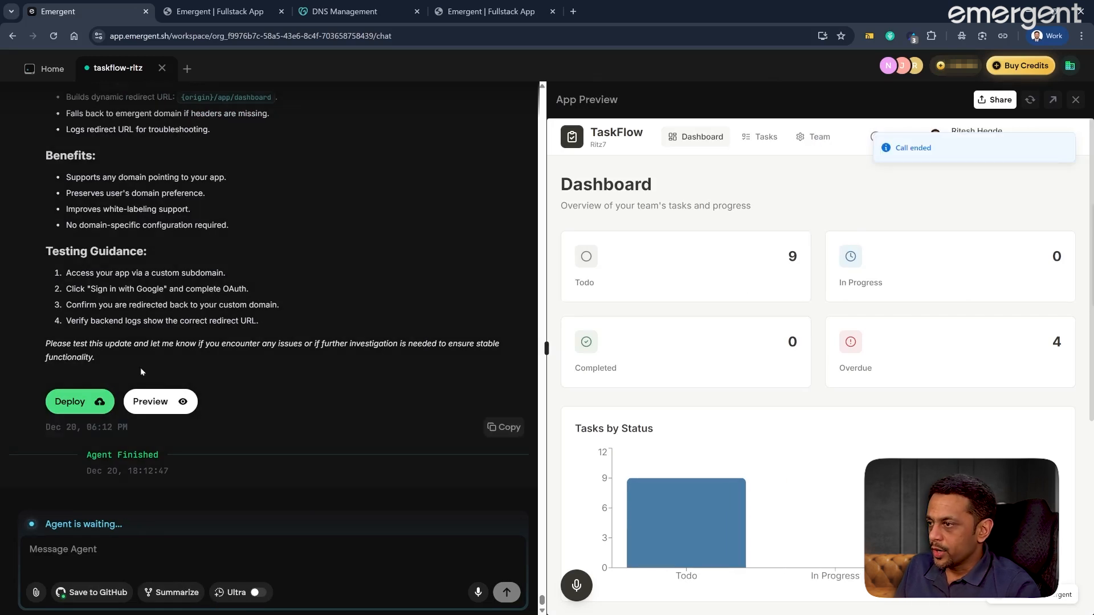
# - Redeploy the TaskFlow app with the agent's login redirect fix
pyautogui.click(68, 403)
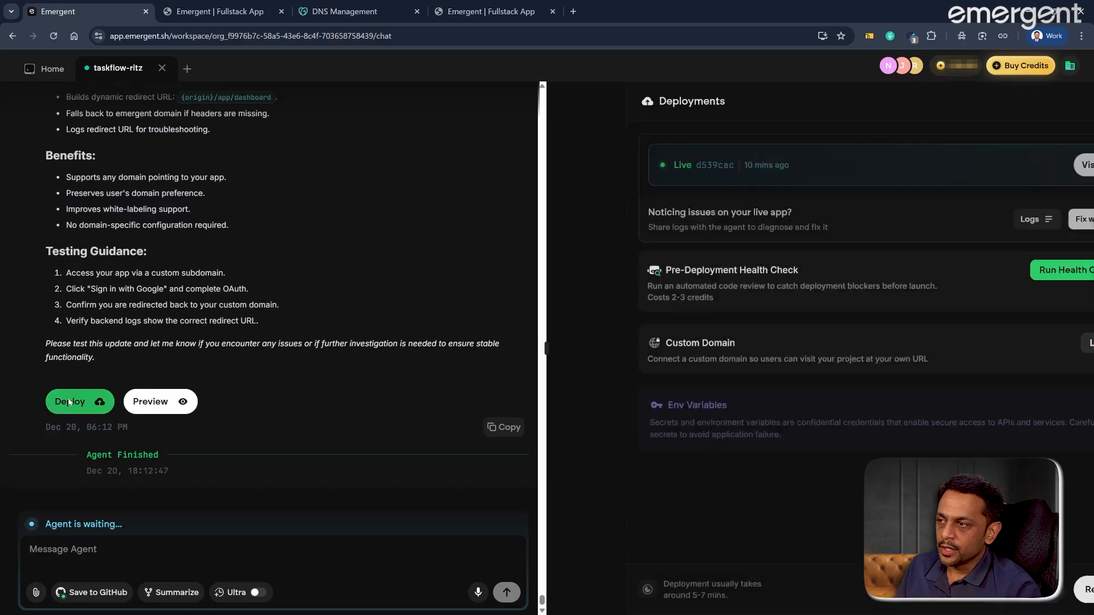
pyautogui.click(497, 12)
pyautogui.click(85, 11)
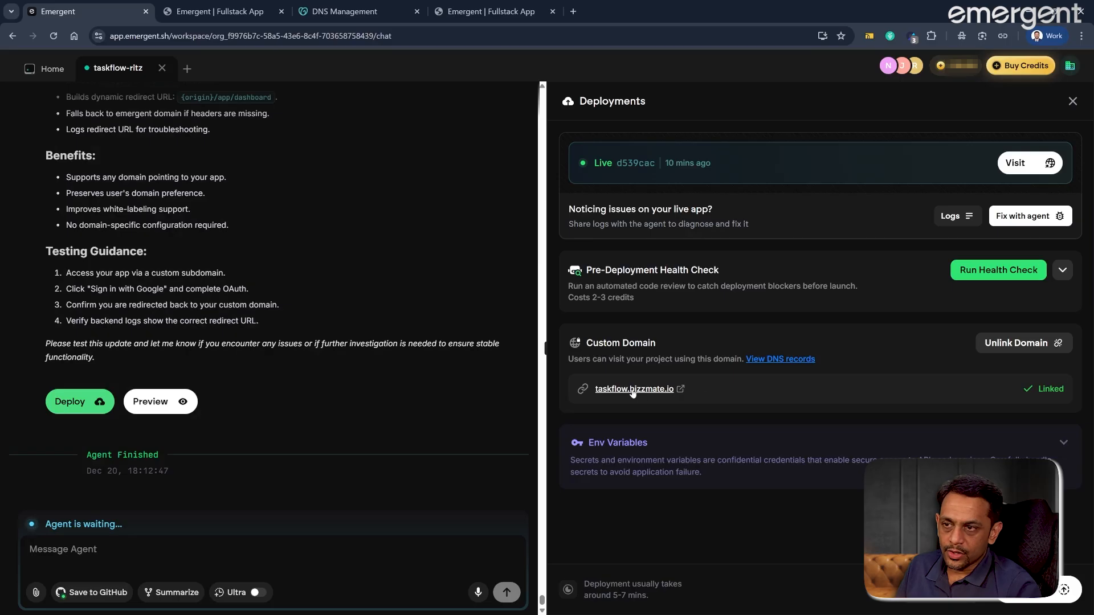
pyautogui.click(1038, 594)
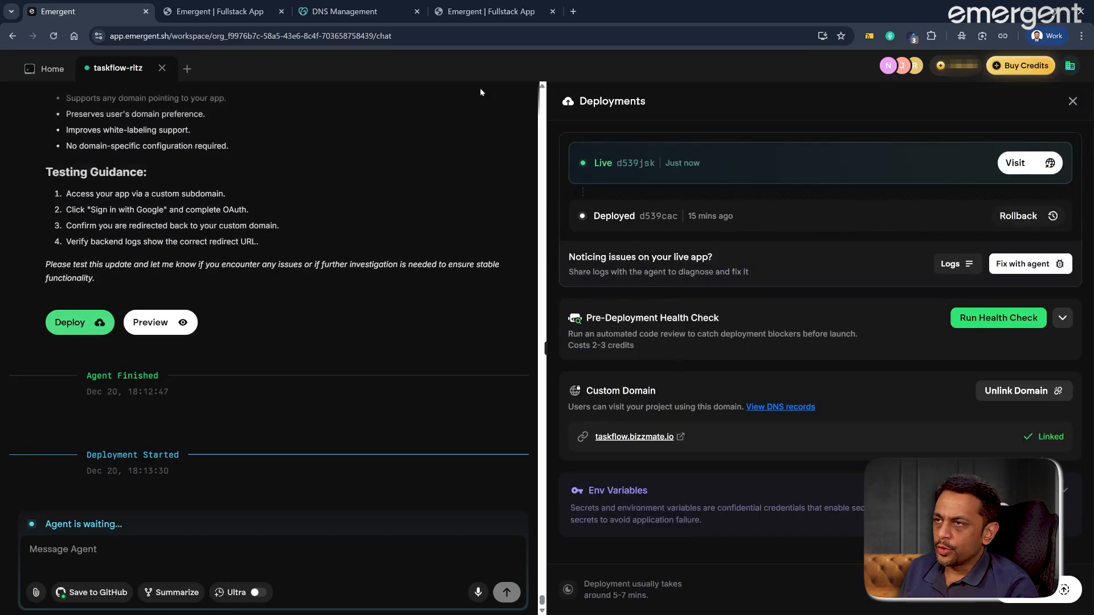
# - Load taskflow.bizzmate.io again in the live app's browser tab and sign in with the Google account to test the redirect
pyautogui.click(484, 18)
pyautogui.click(142, 35)
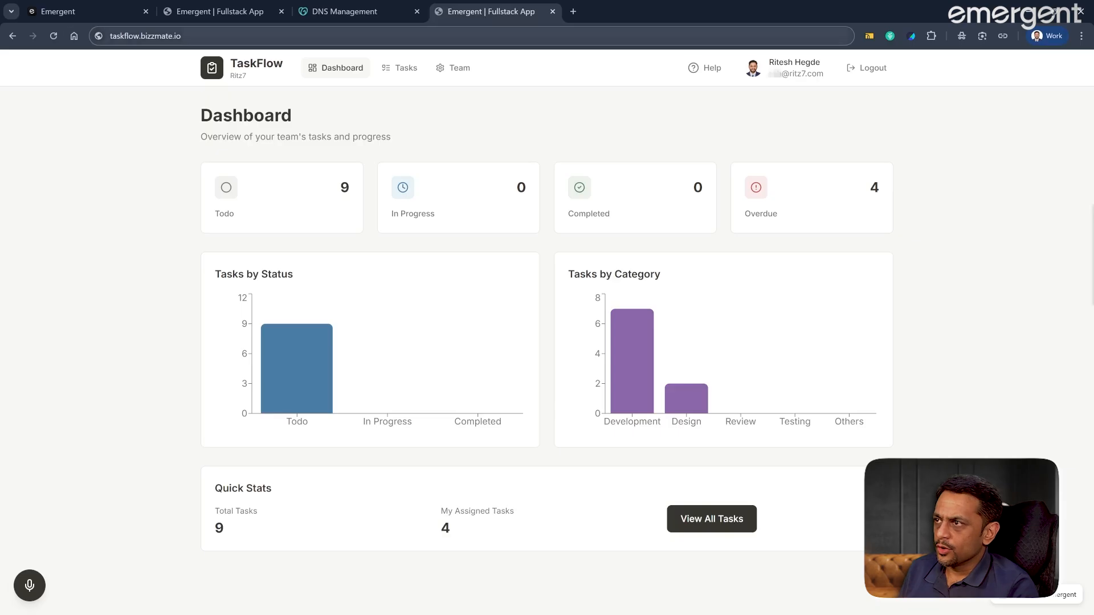
pyautogui.press('Return')
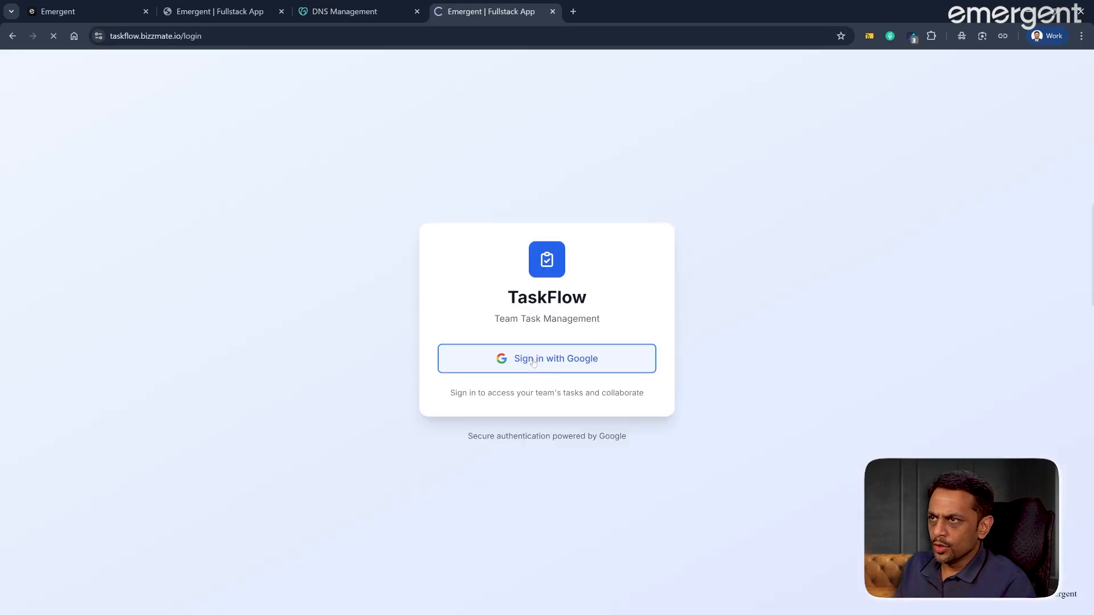
pyautogui.click(533, 362)
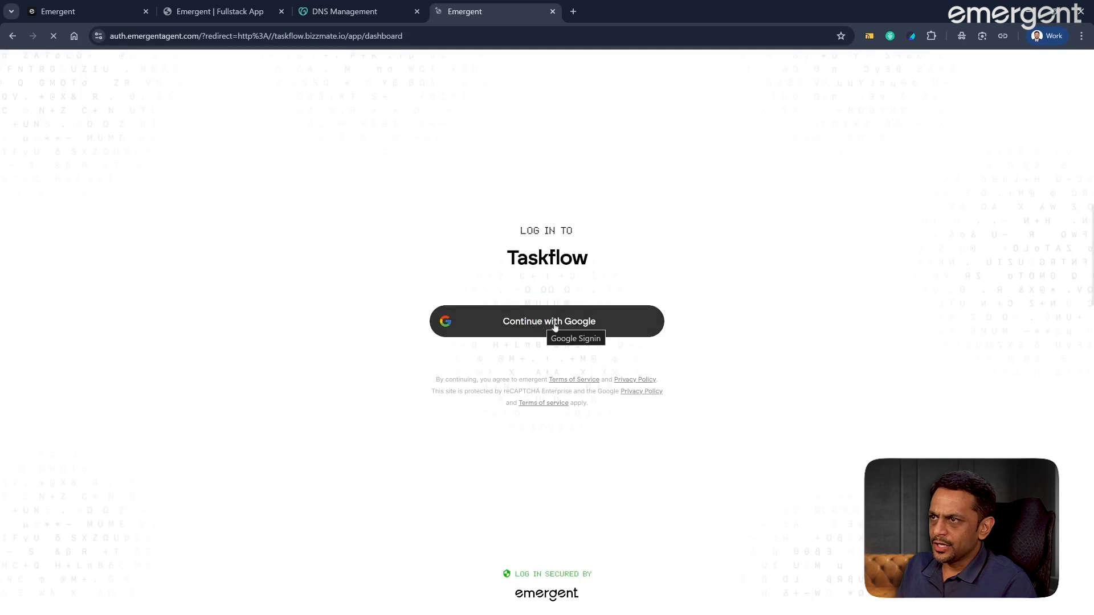
pyautogui.click(547, 322)
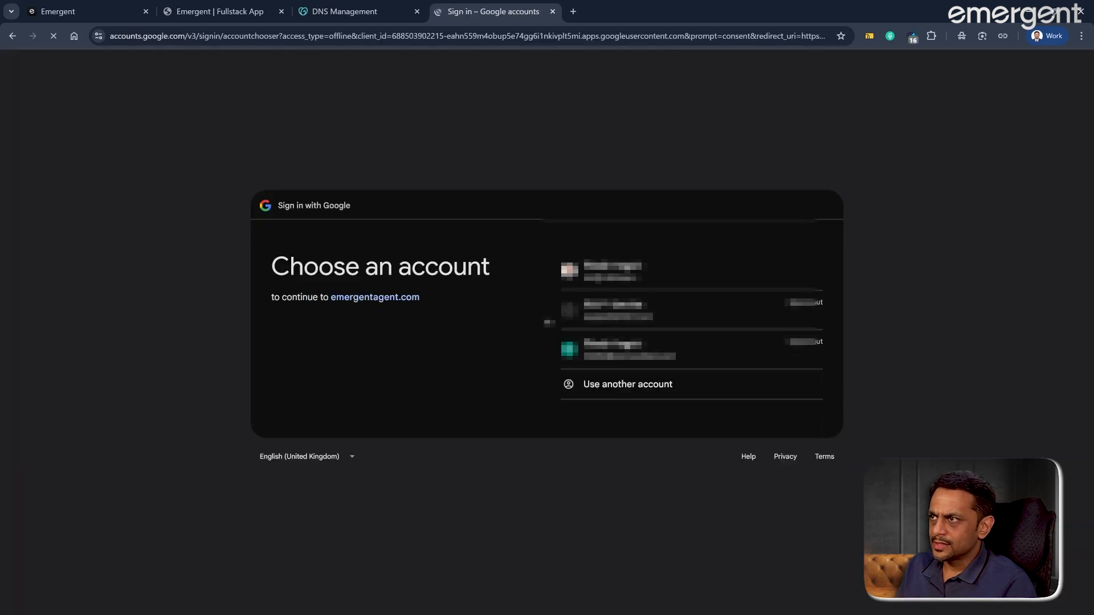
pyautogui.click(607, 273)
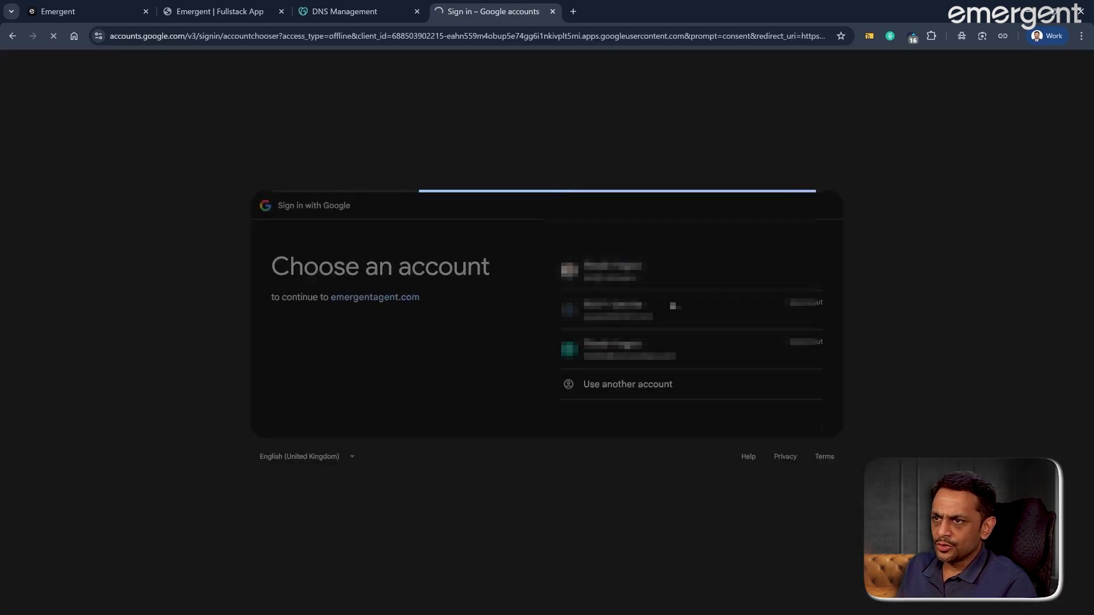
pyautogui.click(739, 391)
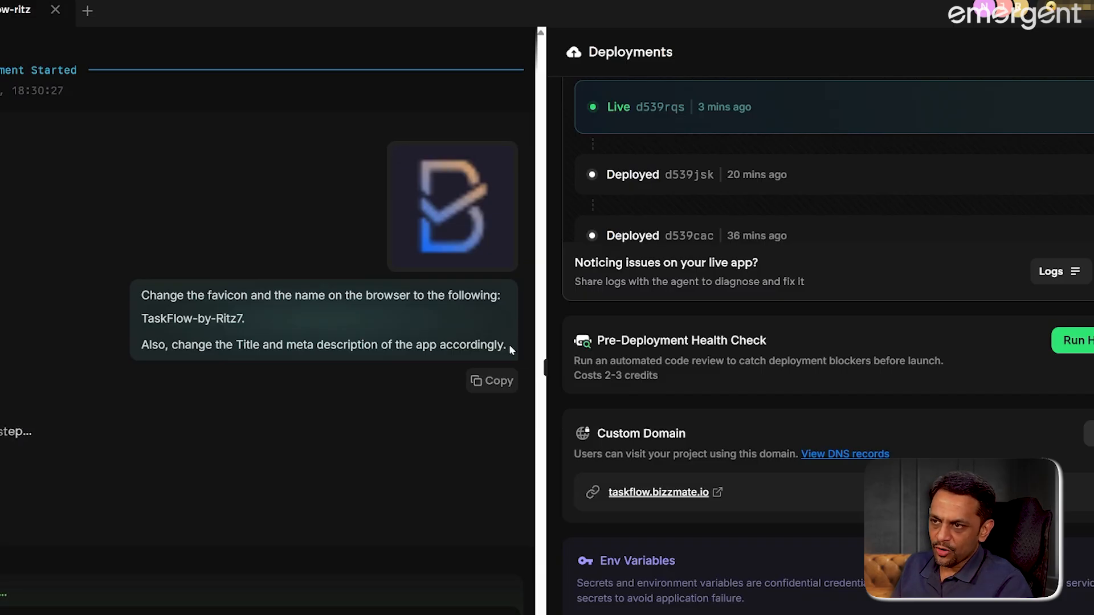
# - Review the agent request to change the favicon, browser name TaskFlow-by-Ritz7, title and meta description, and compare the browser tabs' icons
pyautogui.moveTo(506, 343); pyautogui.dragTo(236, 344)
pyautogui.click(235, 345)
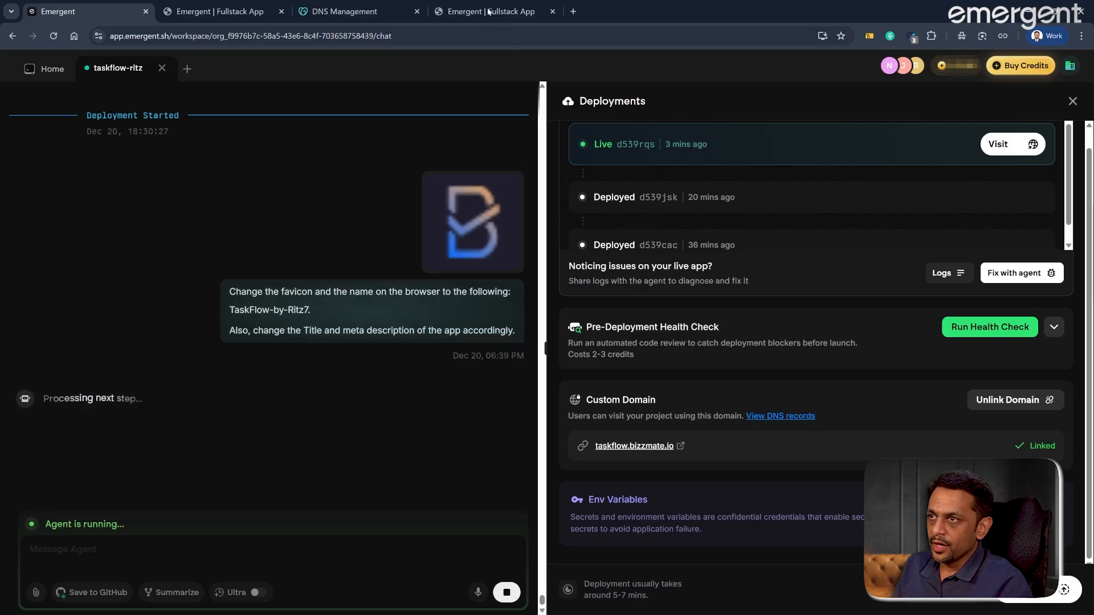
pyautogui.moveTo(461, 19)
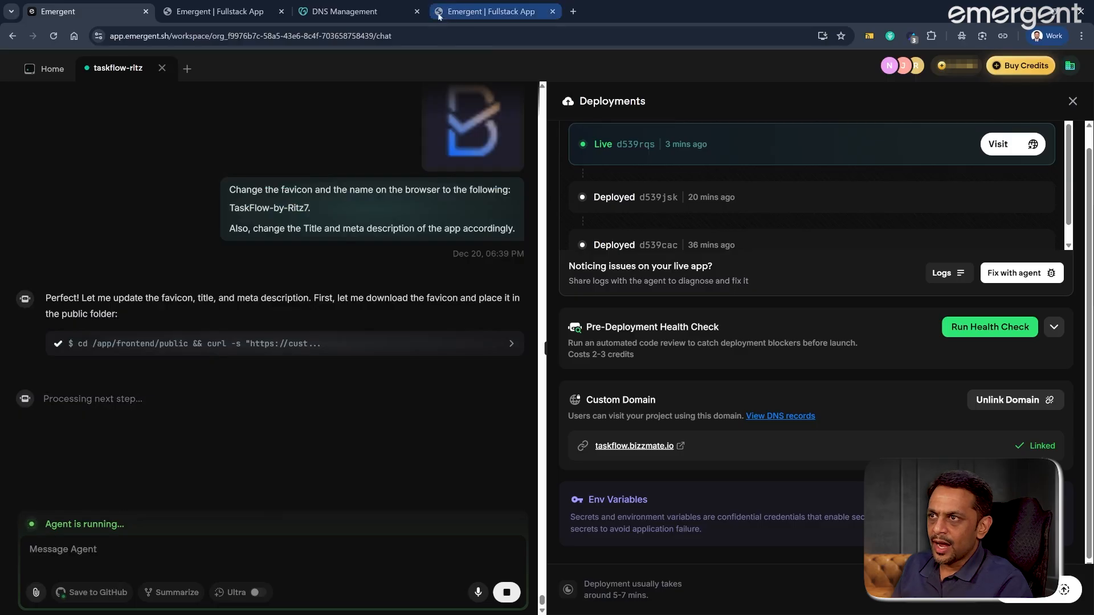
pyautogui.moveTo(438, 16)
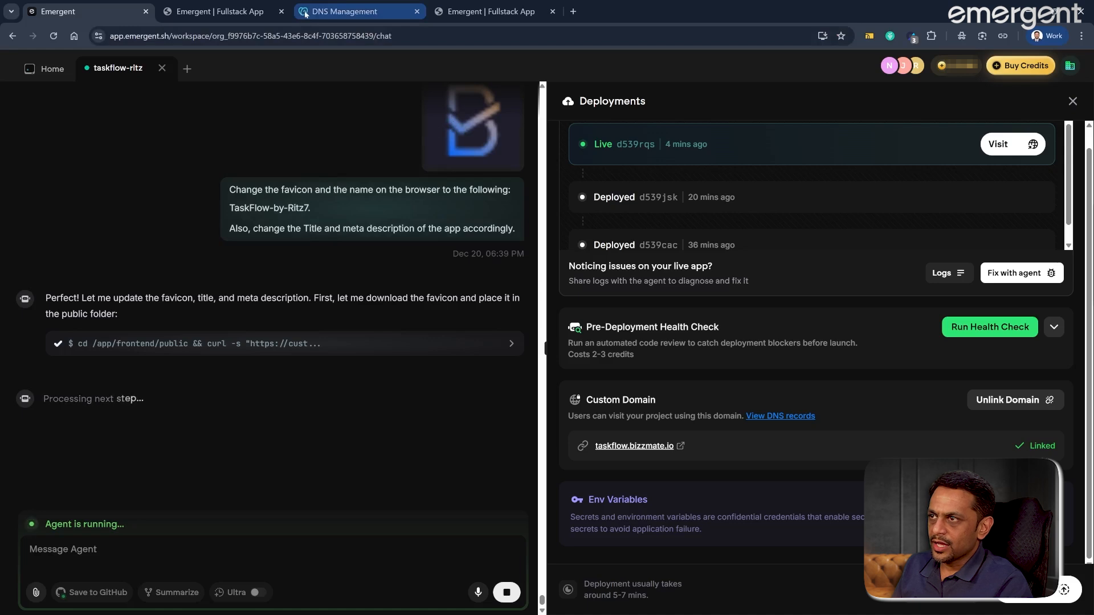
pyautogui.moveTo(319, 14)
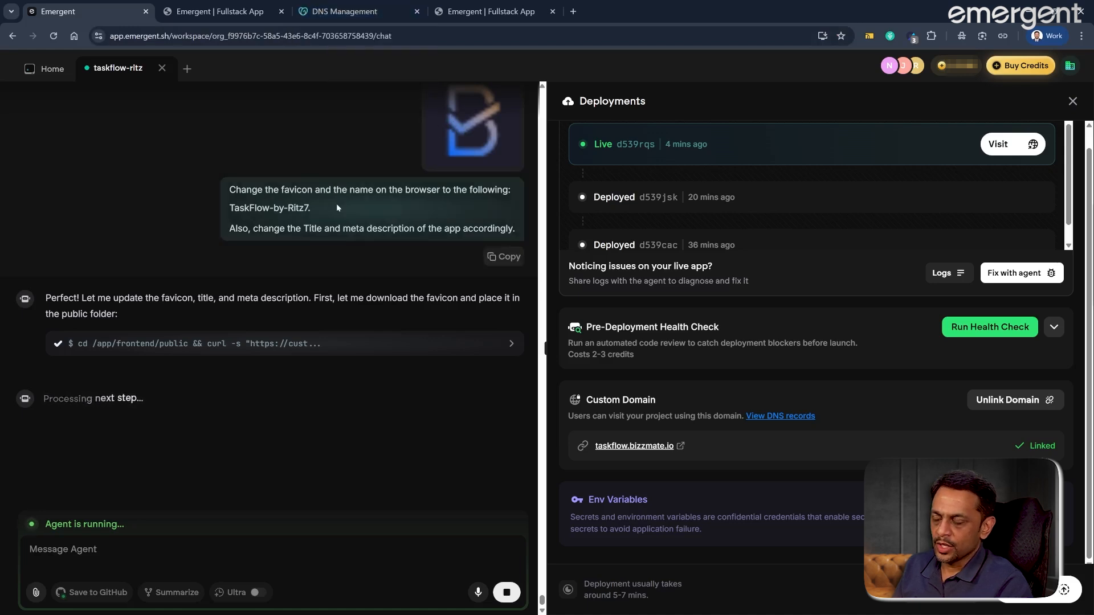
# - Search the web for "logo to favicon" in a new browser tab, view the generators on favicon.io, and close the tab
pyautogui.click(573, 11)
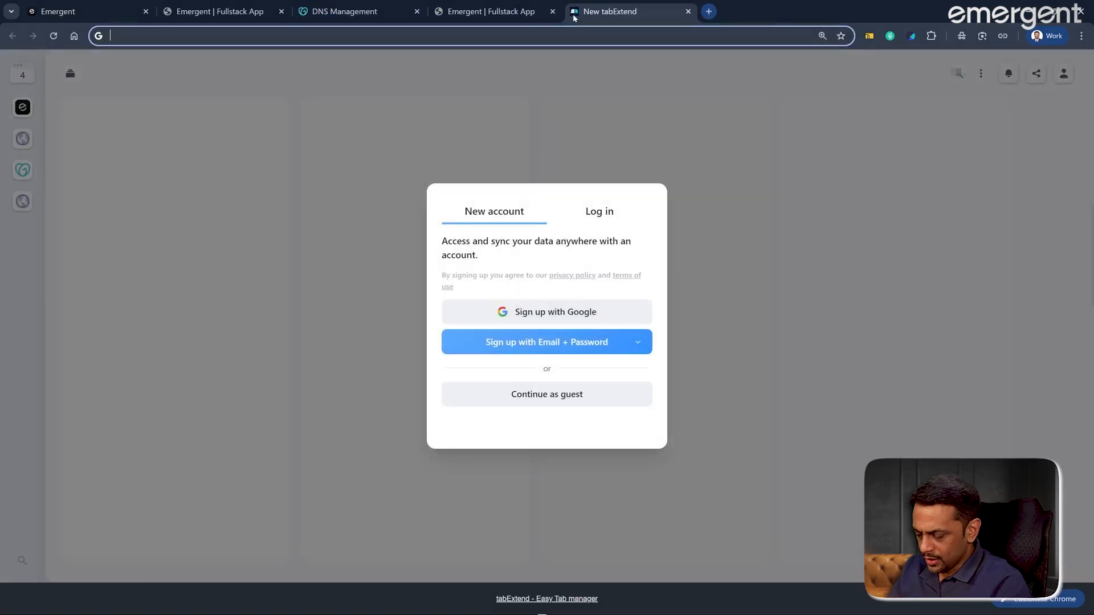
pyautogui.write('logo to f')
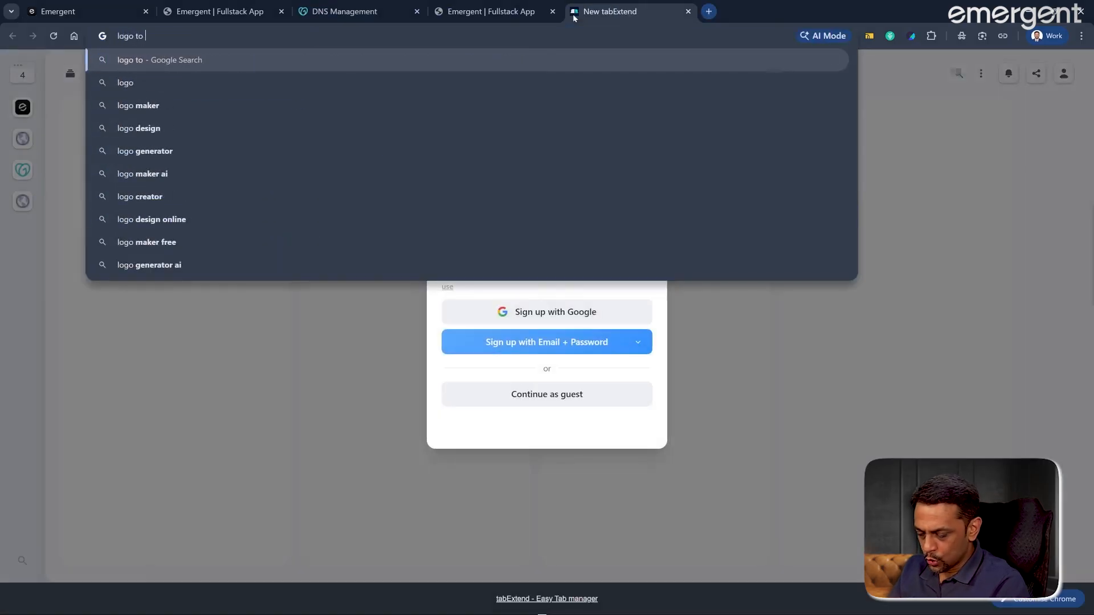
pyautogui.write('avicon')
pyautogui.press('Return')
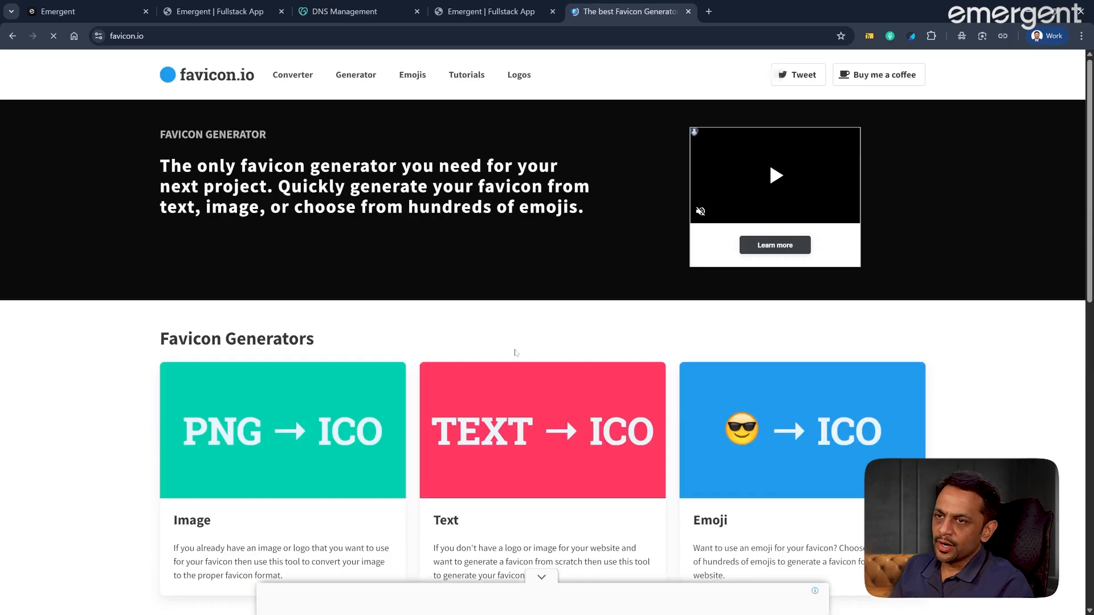
pyautogui.scroll(-3, 570, 420)
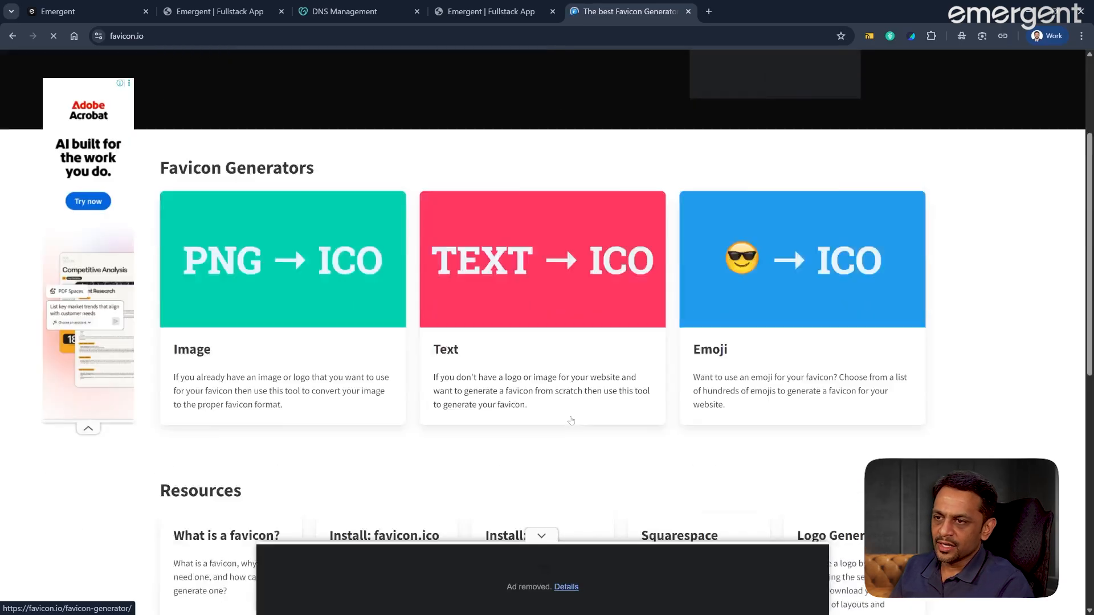
pyautogui.scroll(-1, 571, 421)
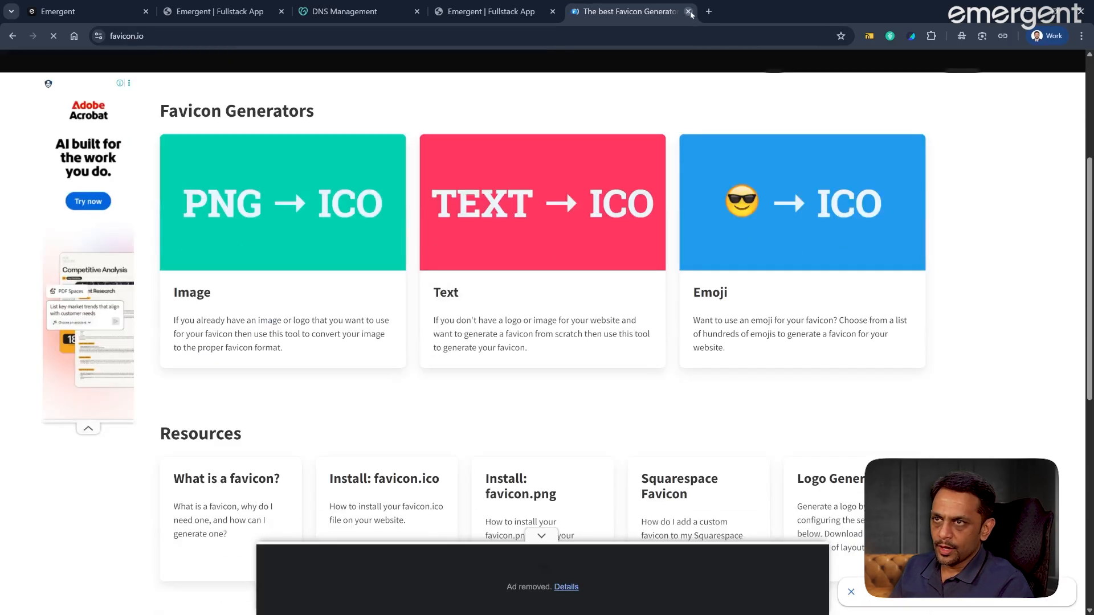
pyautogui.click(688, 12)
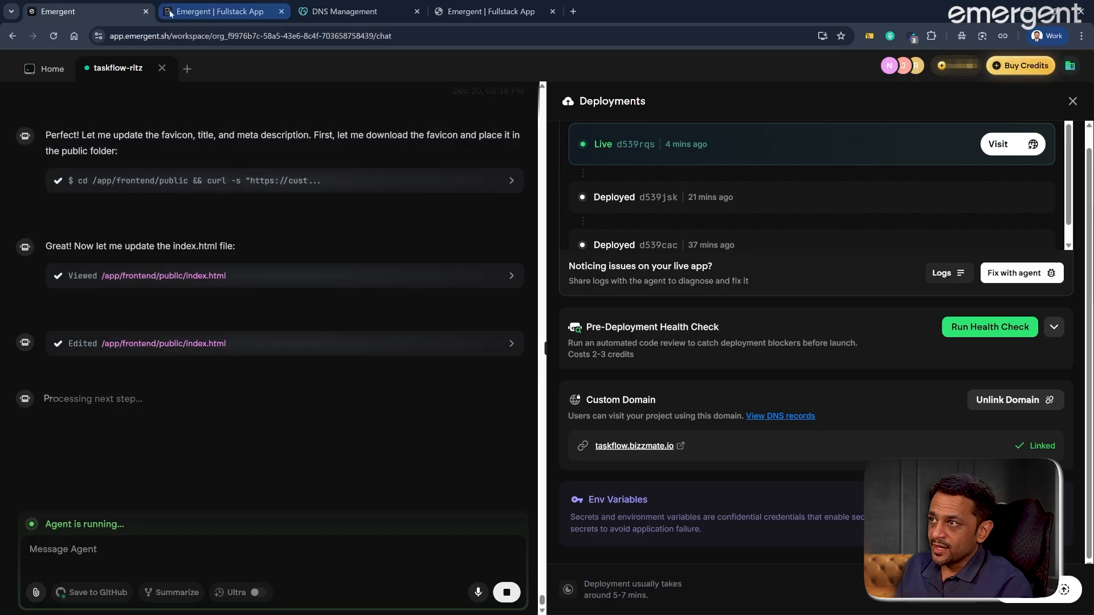
# - Check the favicon and page title on the preview app's browser tab, and return to the Emergent workspace
pyautogui.click(182, 13)
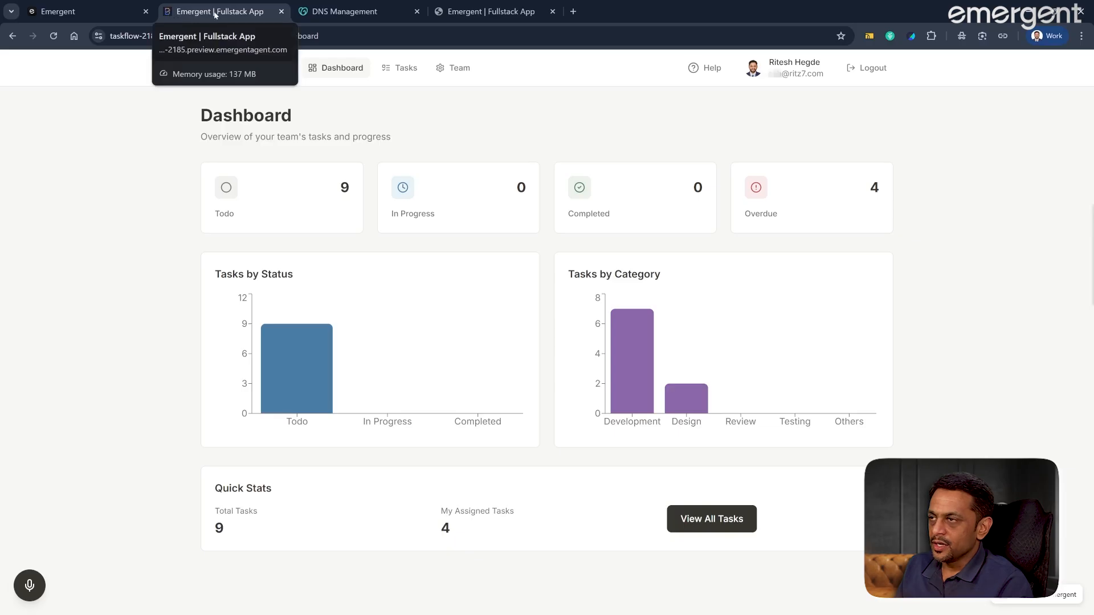
pyautogui.click(104, 11)
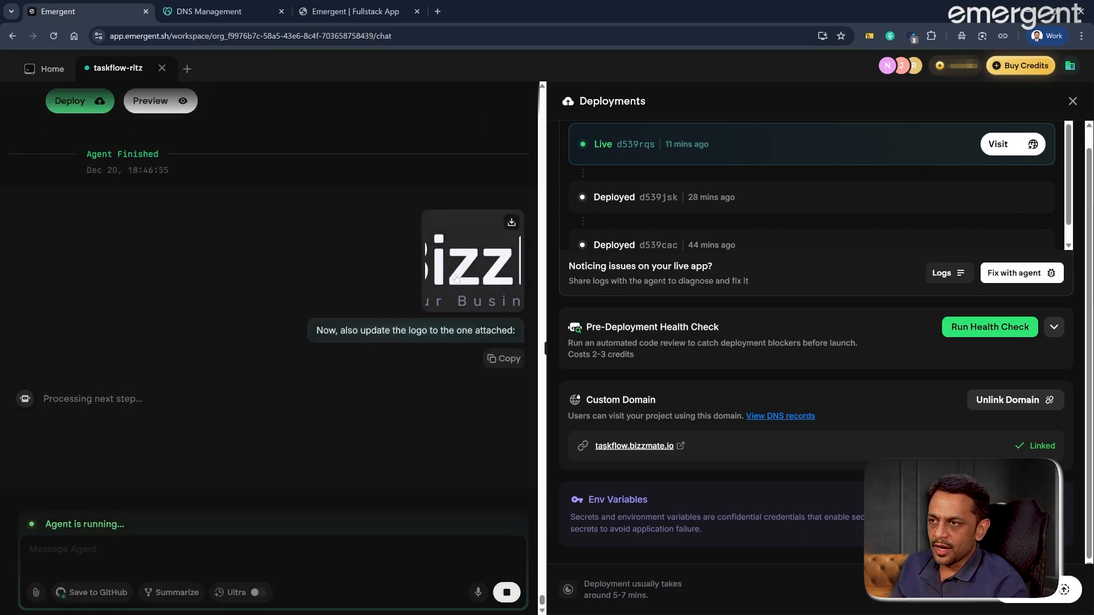
# - Examine the current logo, TaskFlow name and browser tab of the live taskflow.bizzmate.io dashboard while the agent processes the logo update
pyautogui.click(355, 11)
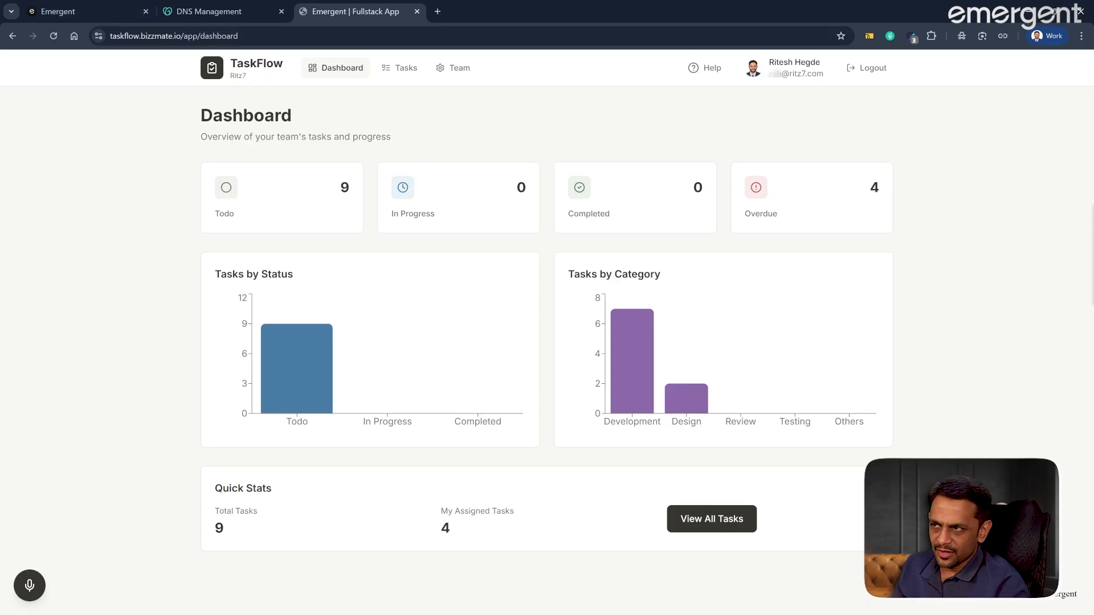
pyautogui.moveTo(284, 63); pyautogui.dragTo(229, 63)
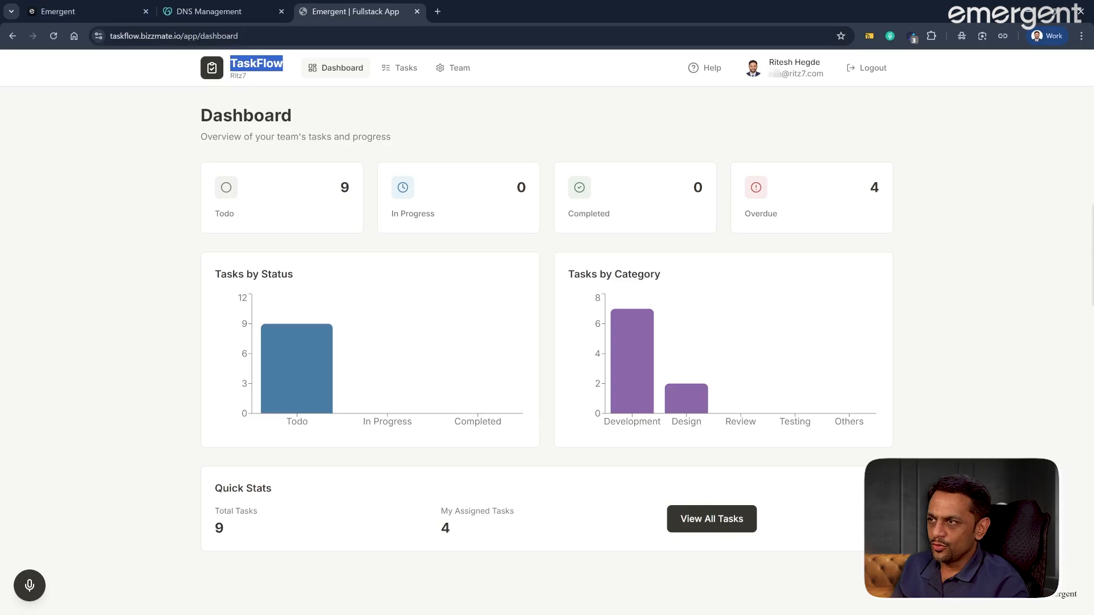
pyautogui.click(108, 12)
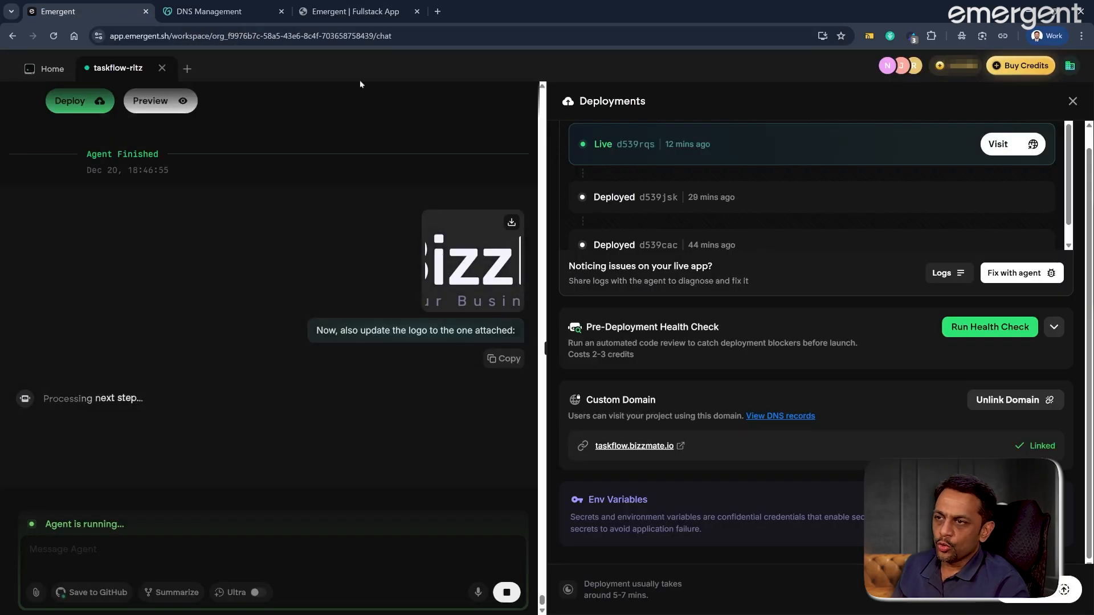
pyautogui.click(340, 18)
pyautogui.click(85, 12)
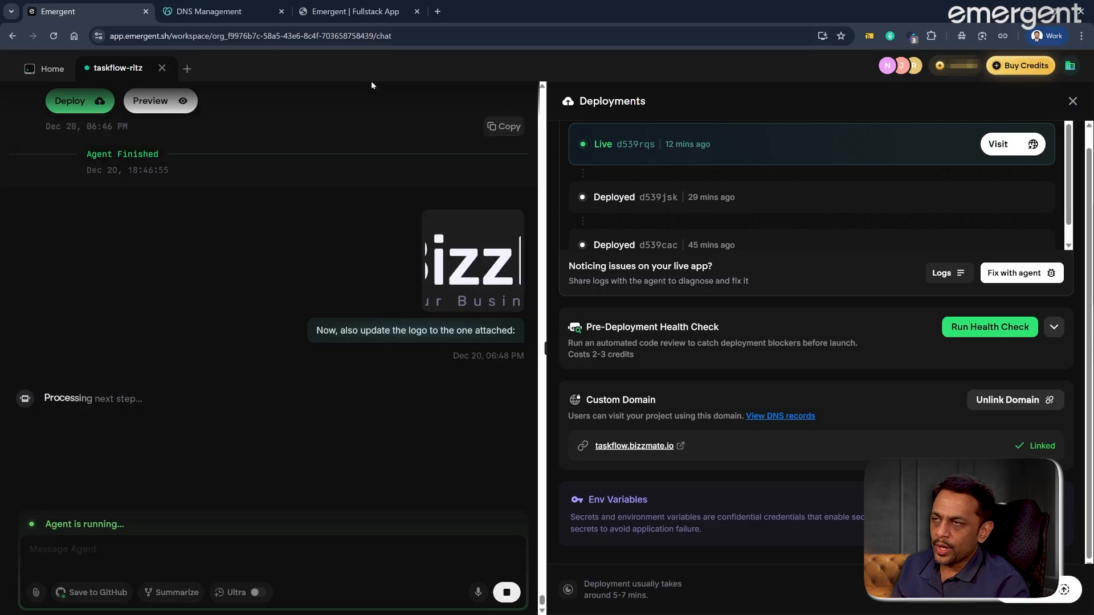
pyautogui.click(350, 17)
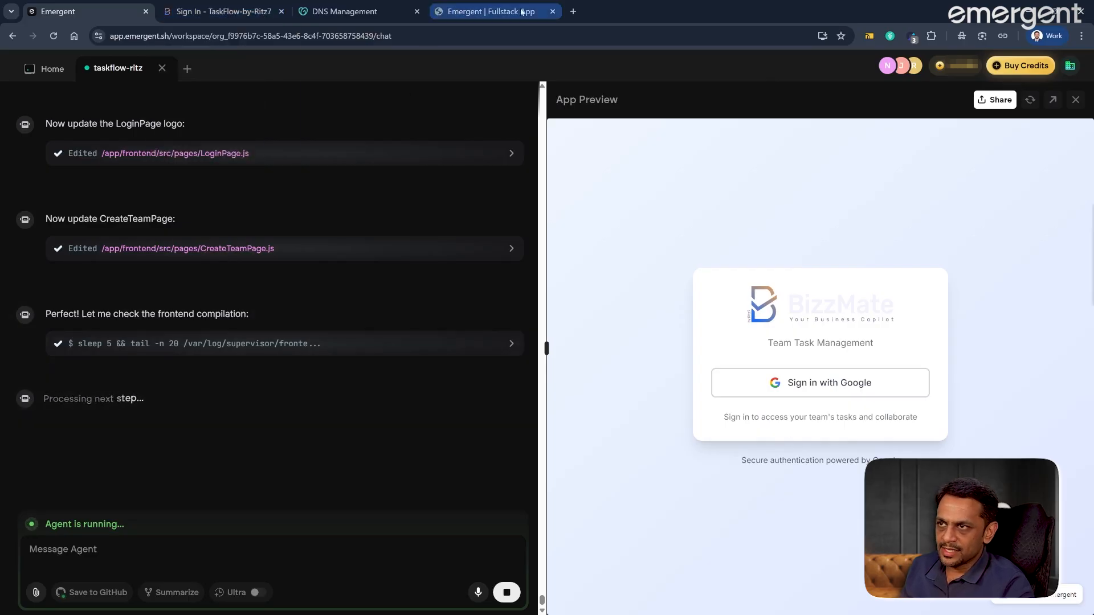
pyautogui.moveTo(497, 12)
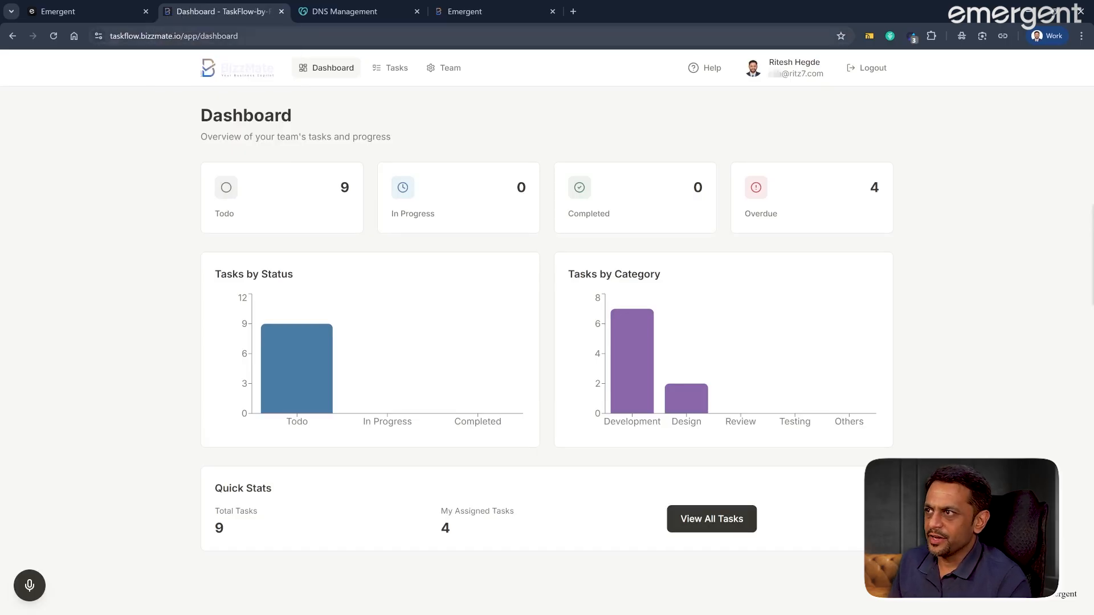
# - Check the custom domain address and the new logo on the live TaskFlow dashboard
pyautogui.moveTo(242, 36); pyautogui.dragTo(133, 36)
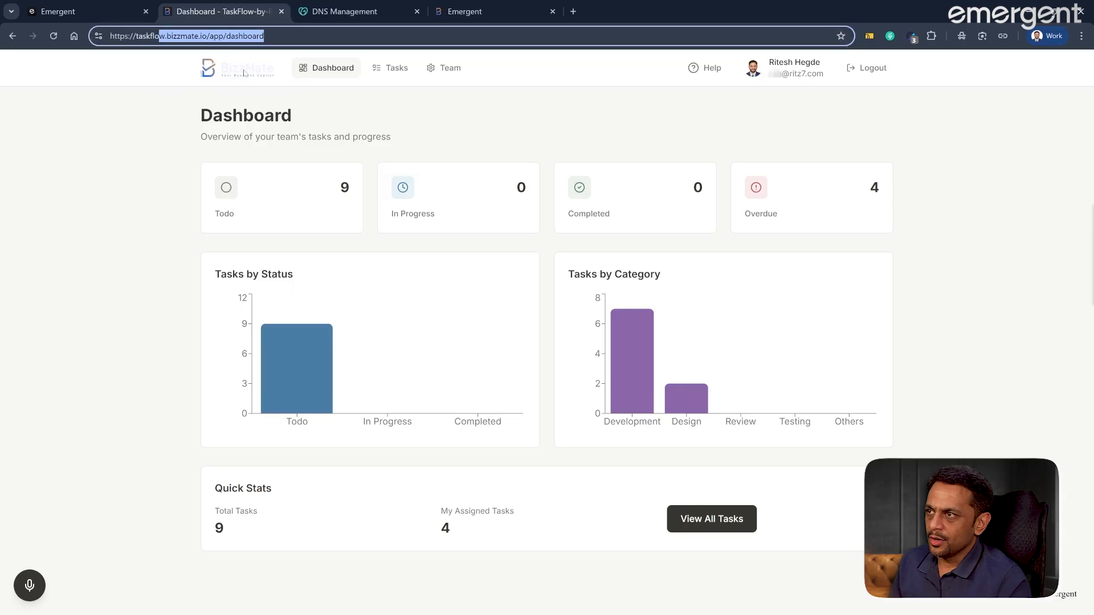
pyautogui.click(135, 137)
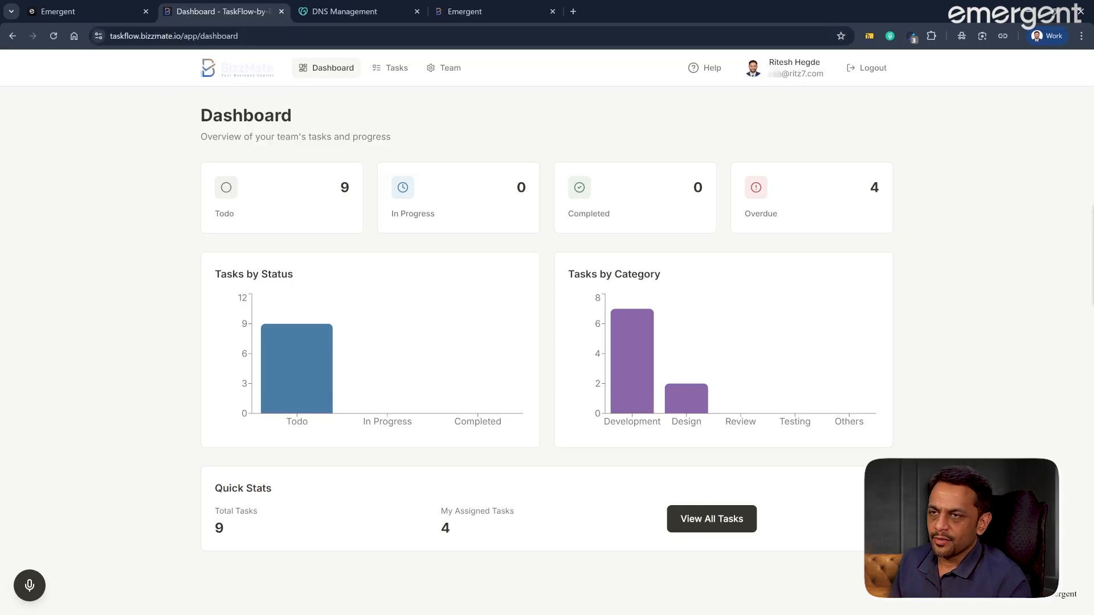
pyautogui.click(216, 36)
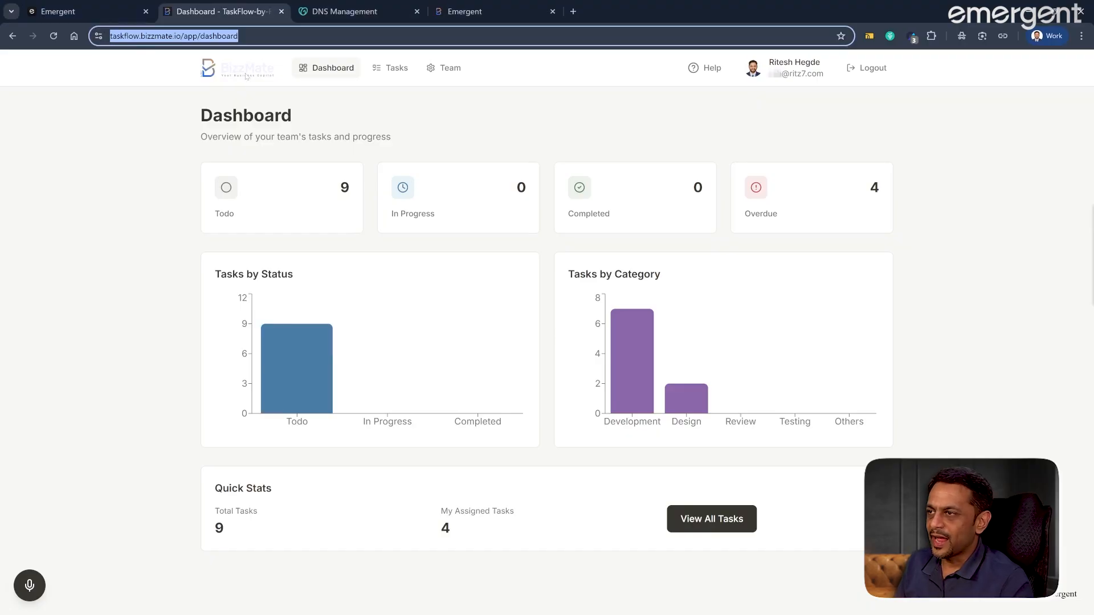
# - Return to the Emergent deployment settings, expand the environment variables below the custom domain, and review the whole list of keys
pyautogui.click(68, 11)
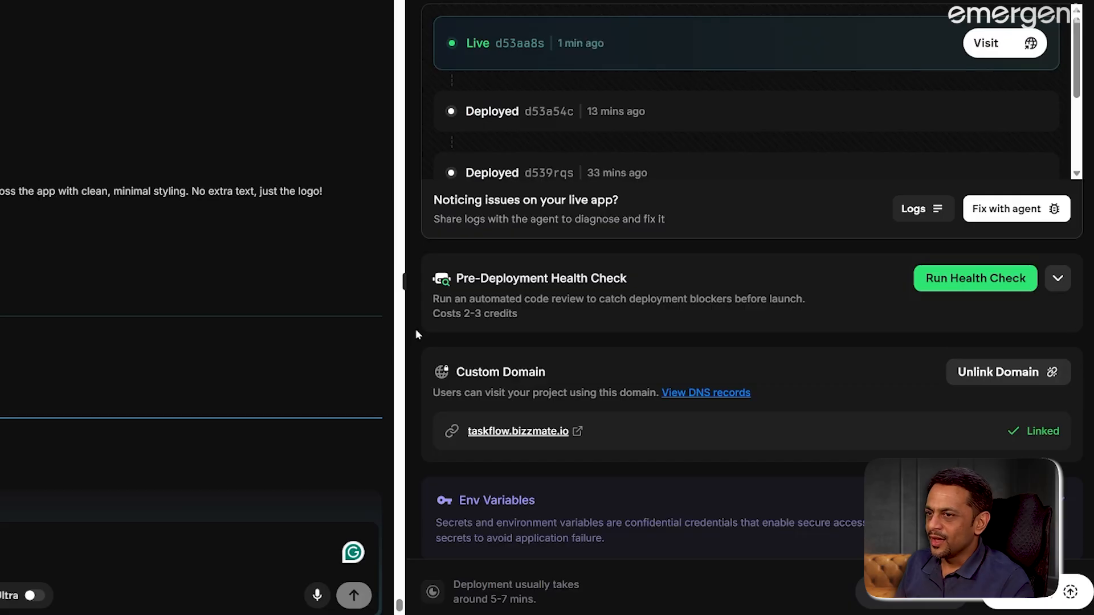
pyautogui.scroll(-1, 548, 420)
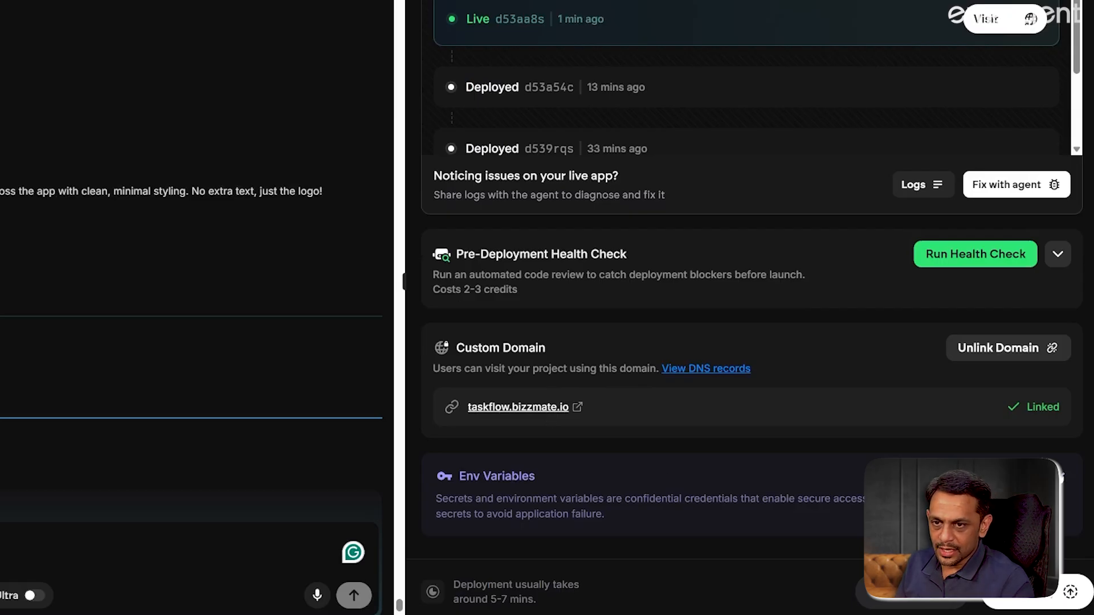
pyautogui.scroll(-5, 742, 423)
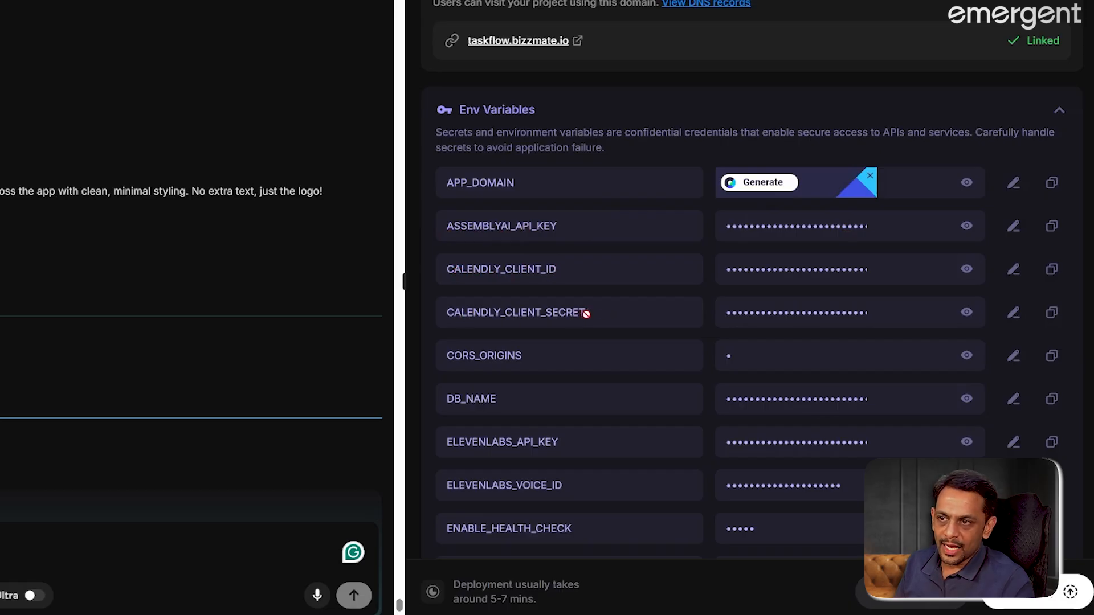
pyautogui.scroll(-4, 510, 333)
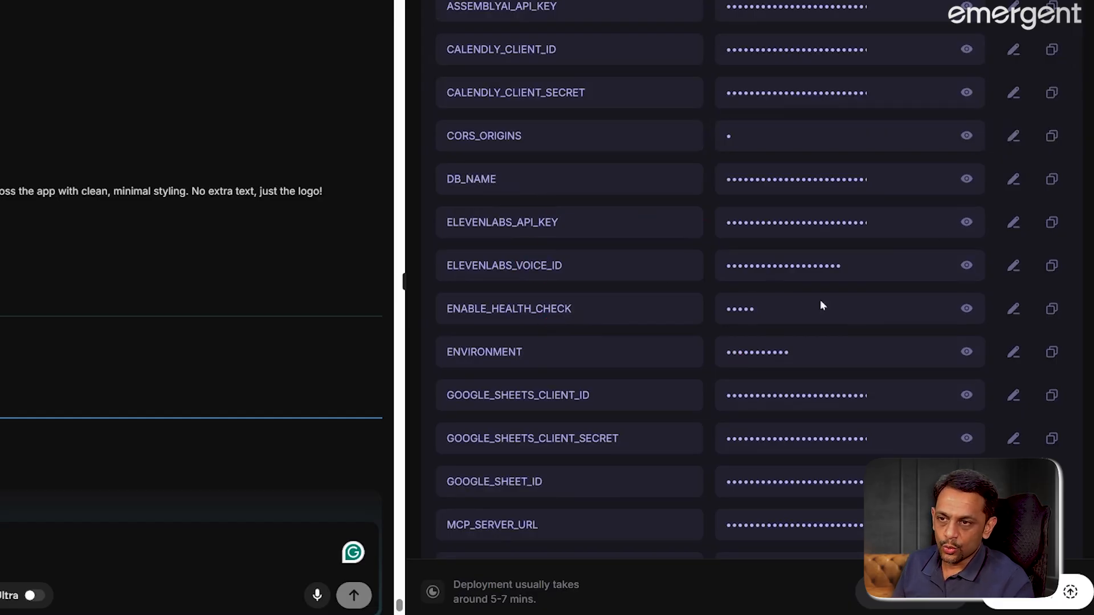
pyautogui.scroll(-7, 571, 357)
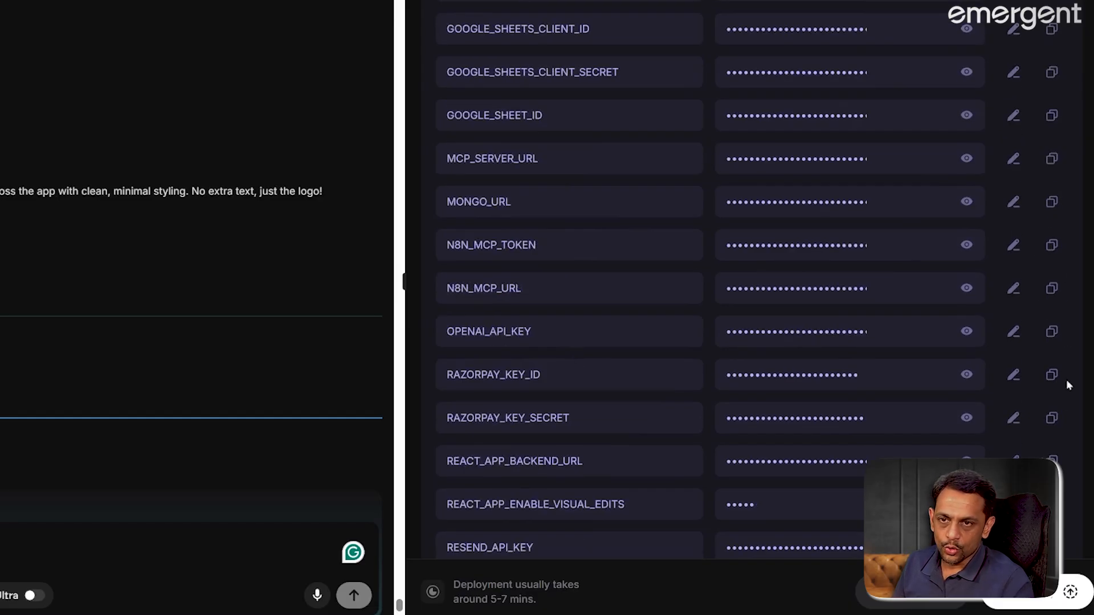
pyautogui.scroll(-10, 544, 397)
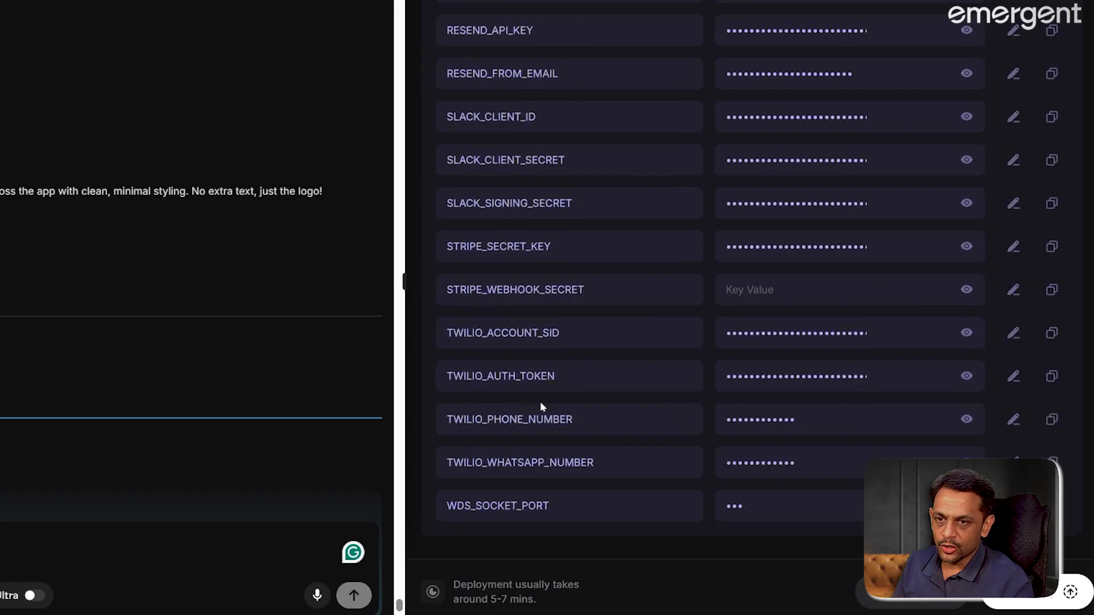
pyautogui.scroll(15, 540, 405)
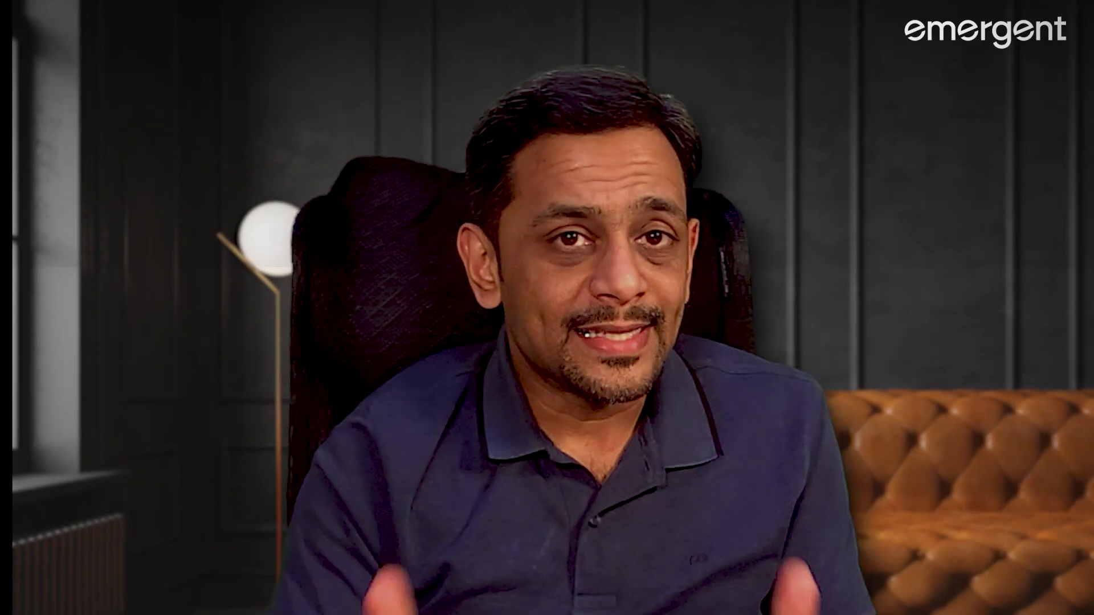